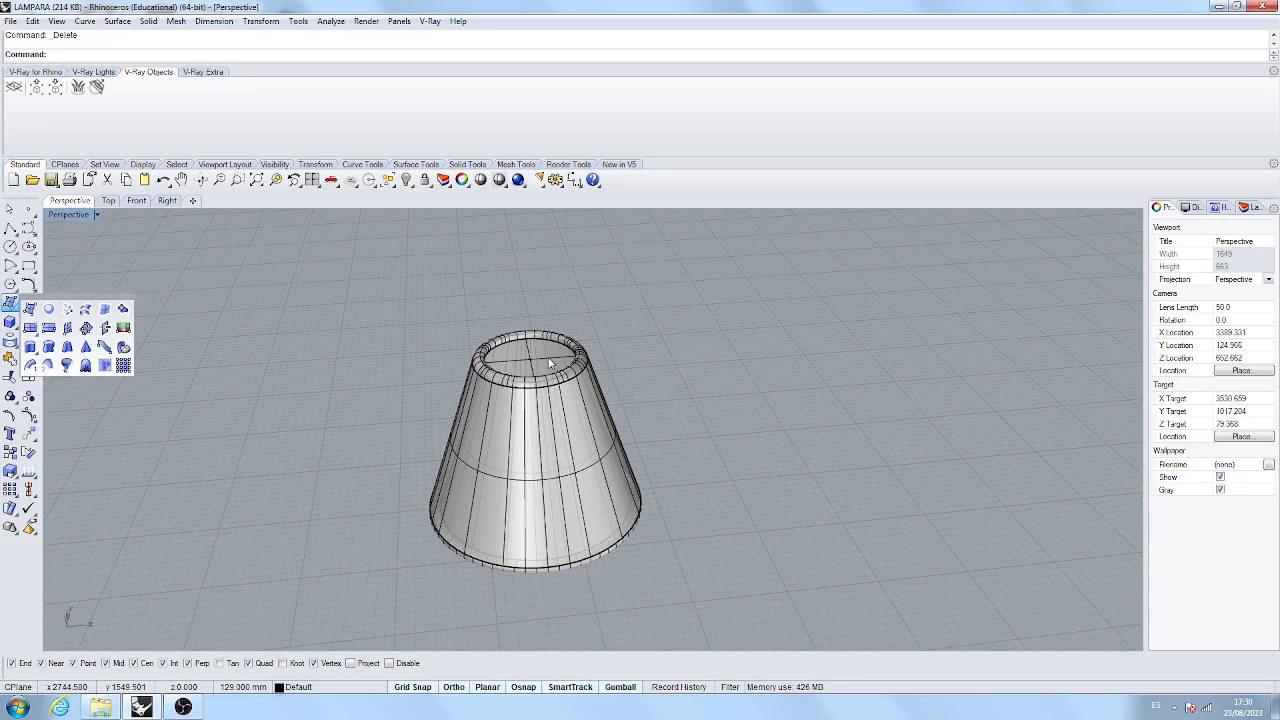
left_click(348, 420)
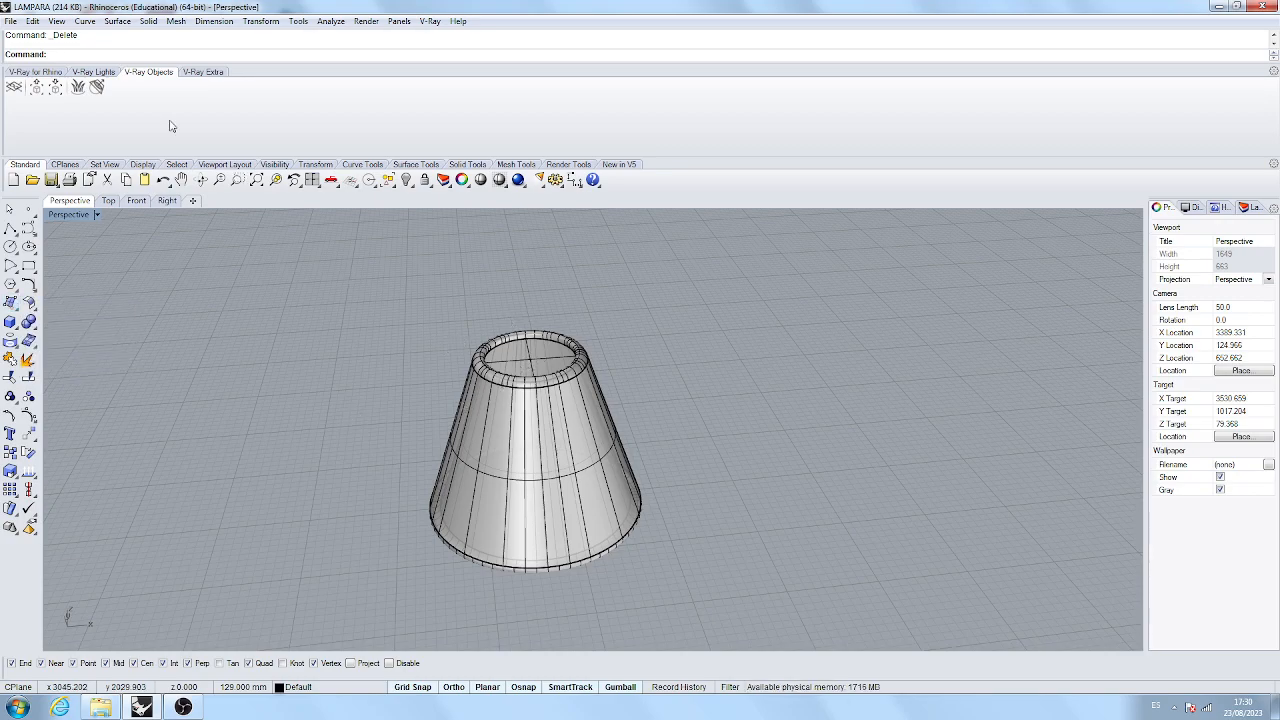
type("of")
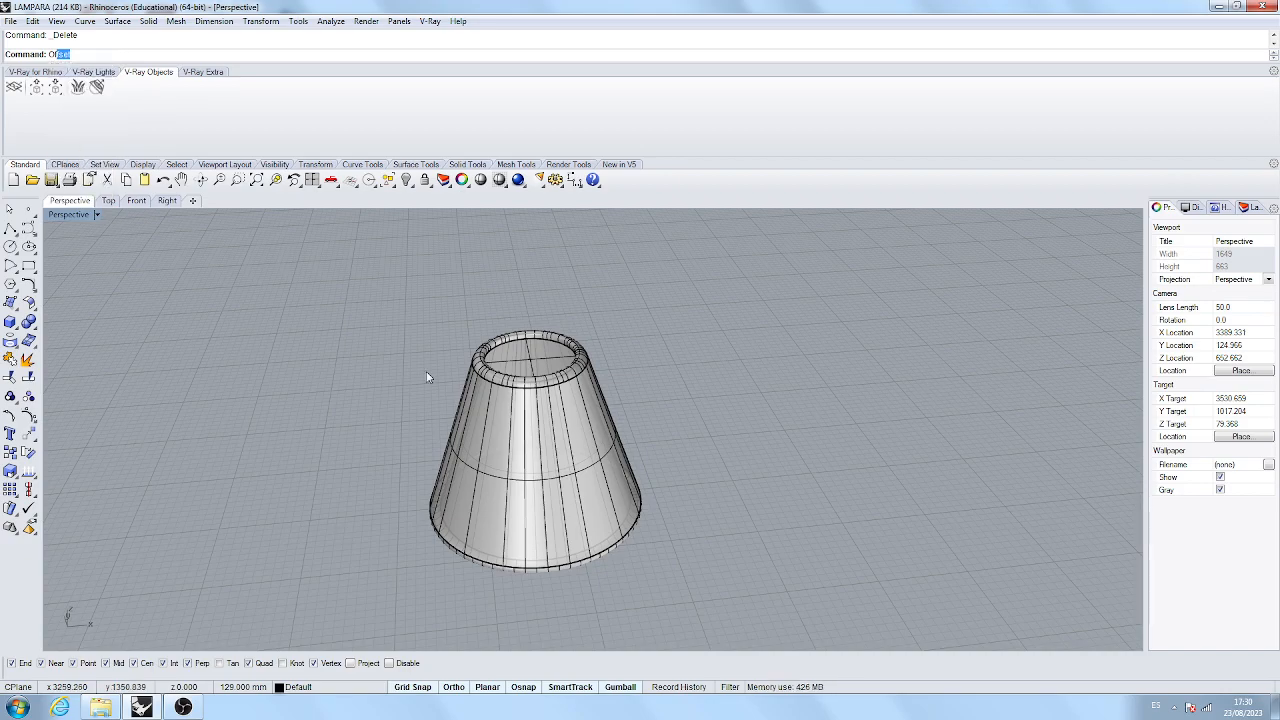
scroll(426, 371, "down", 5)
scroll(314, 400, "up", 8)
scroll(614, 302, "down", 3)
scroll(520, 275, "down", 3)
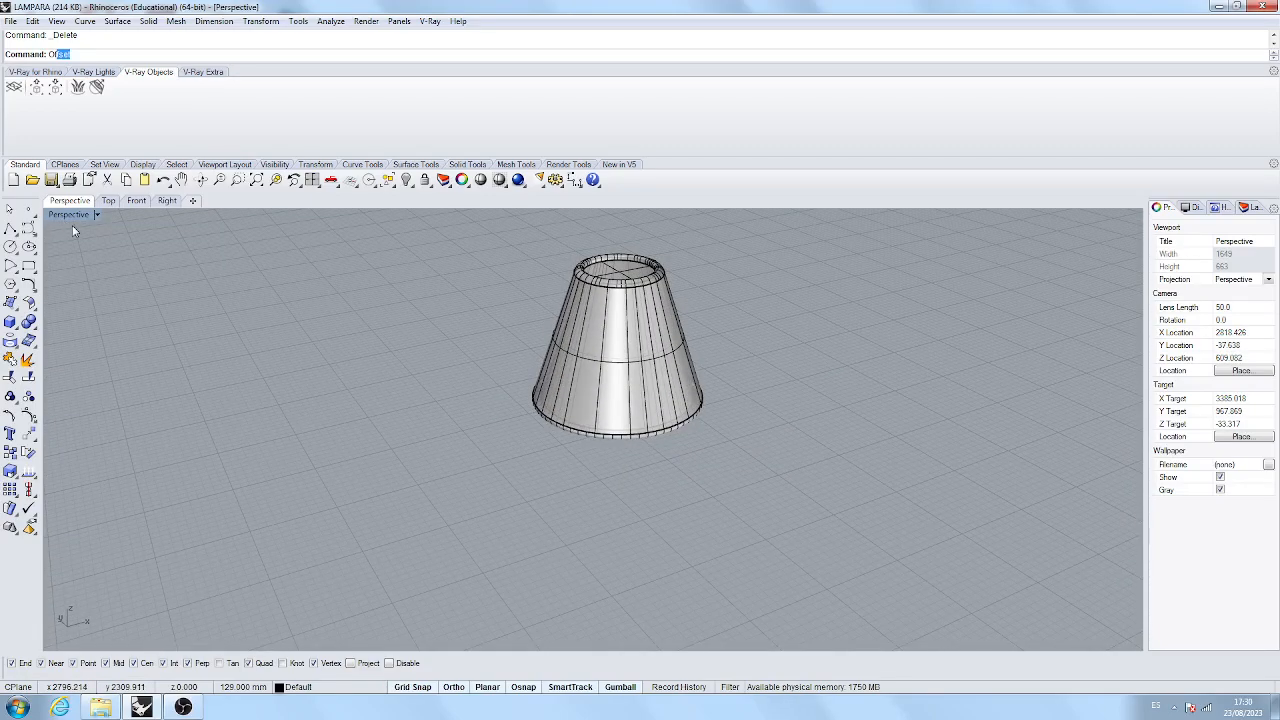
Switch to the four-viewport layout and draw a vertical 1000 mm polyline from the ground plane beside the lampshade.
double_click(66, 216)
left_click(10, 229)
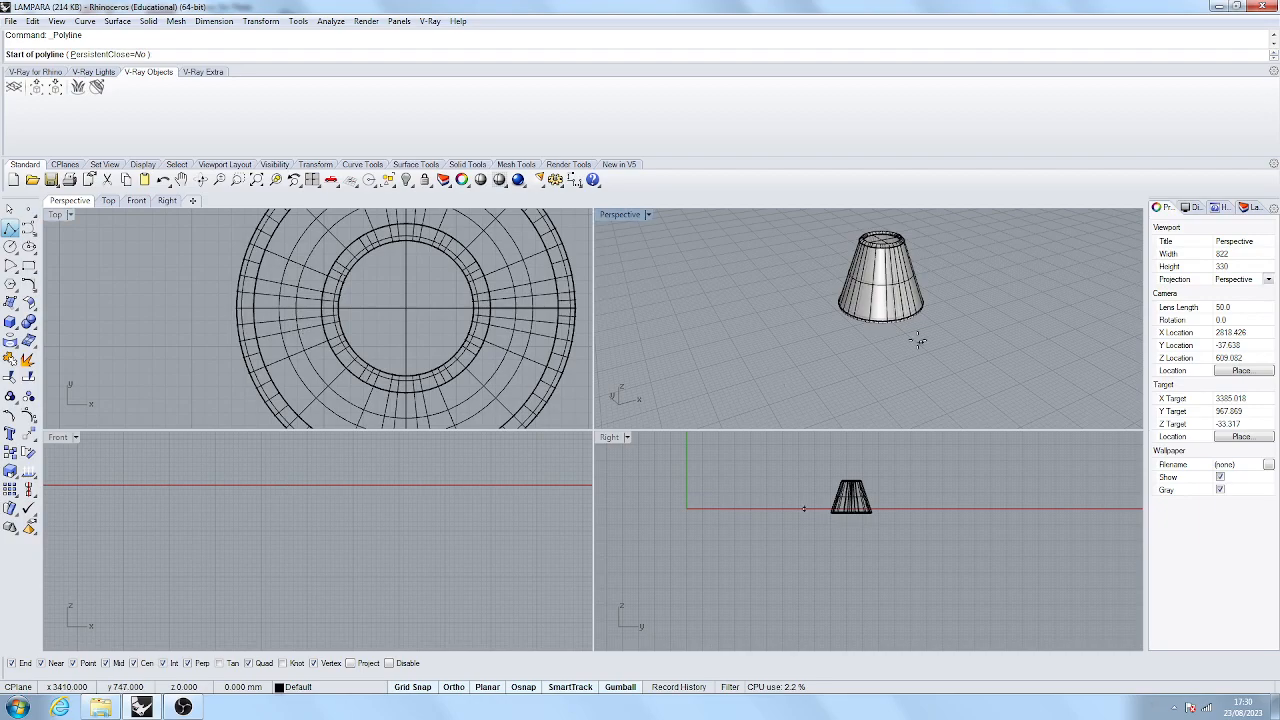
scroll(900, 345, "down", 3)
scroll(377, 316, "down", 4)
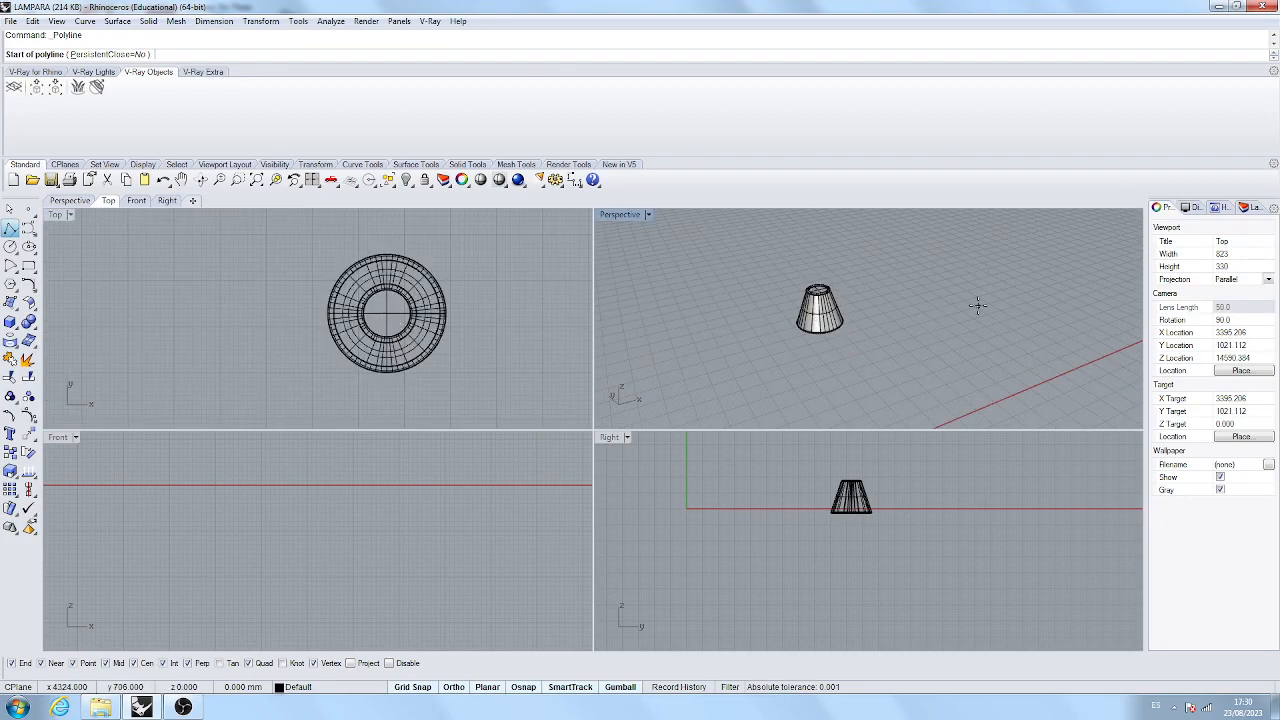
right_click_drag(978, 305, 909, 289)
right_click_drag(734, 309, 638, 358)
left_click(702, 336)
scroll(715, 510, "down", 4)
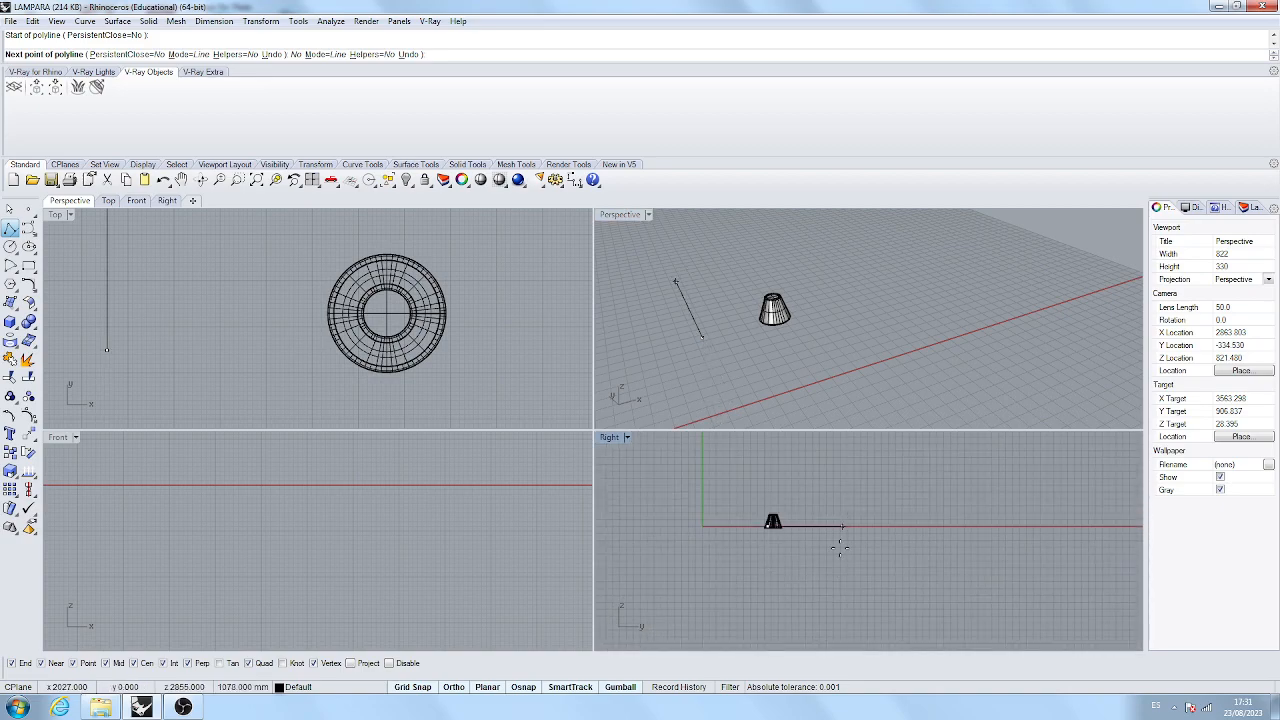
scroll(849, 521, "down", 2)
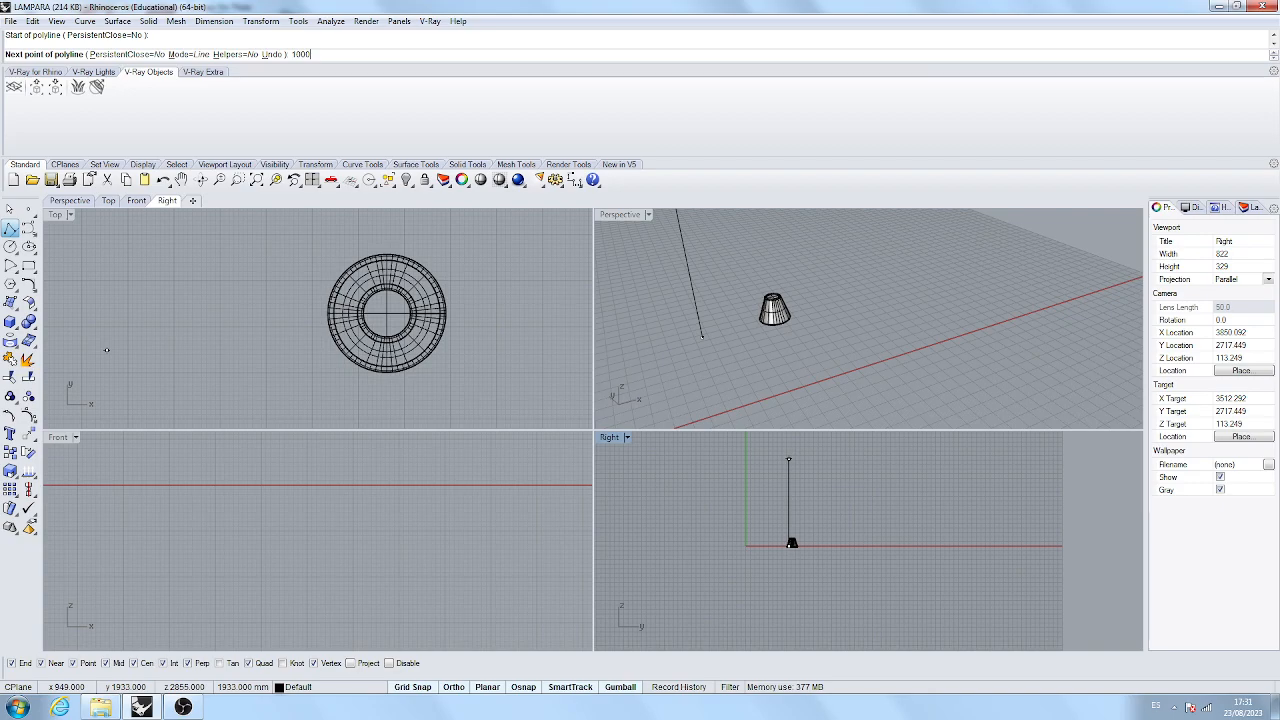
key("Return")
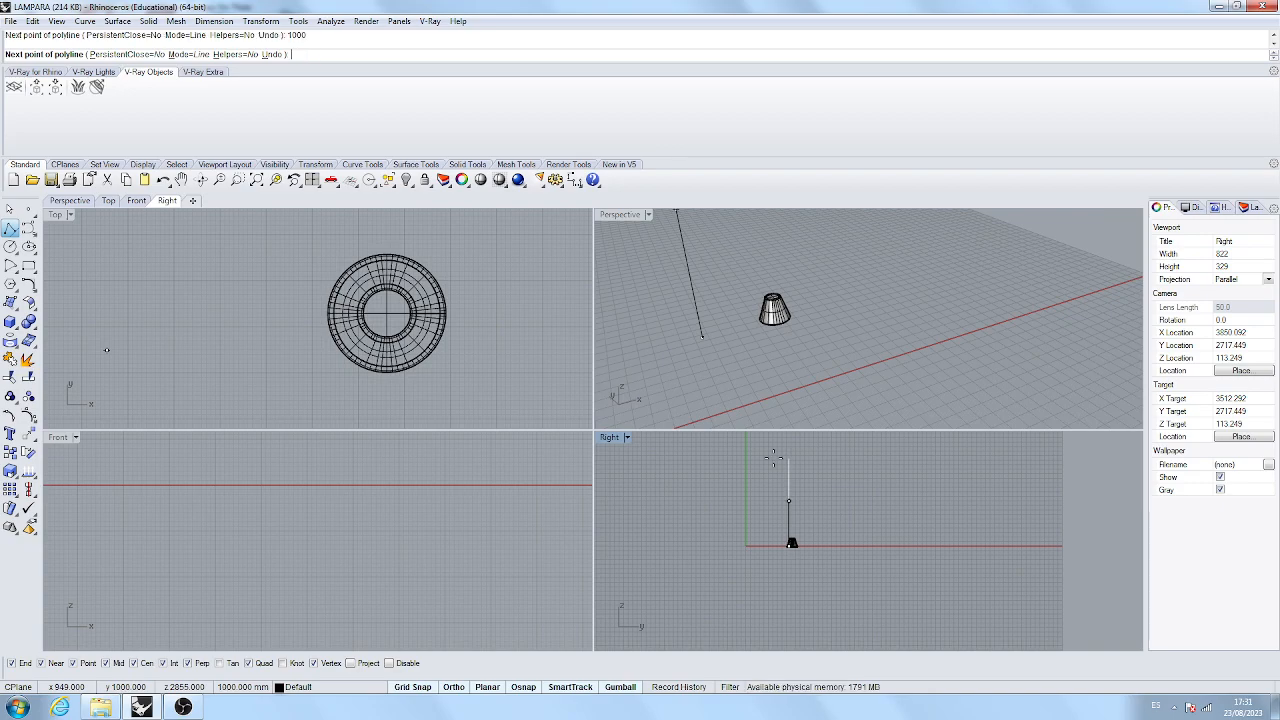
left_click(775, 458)
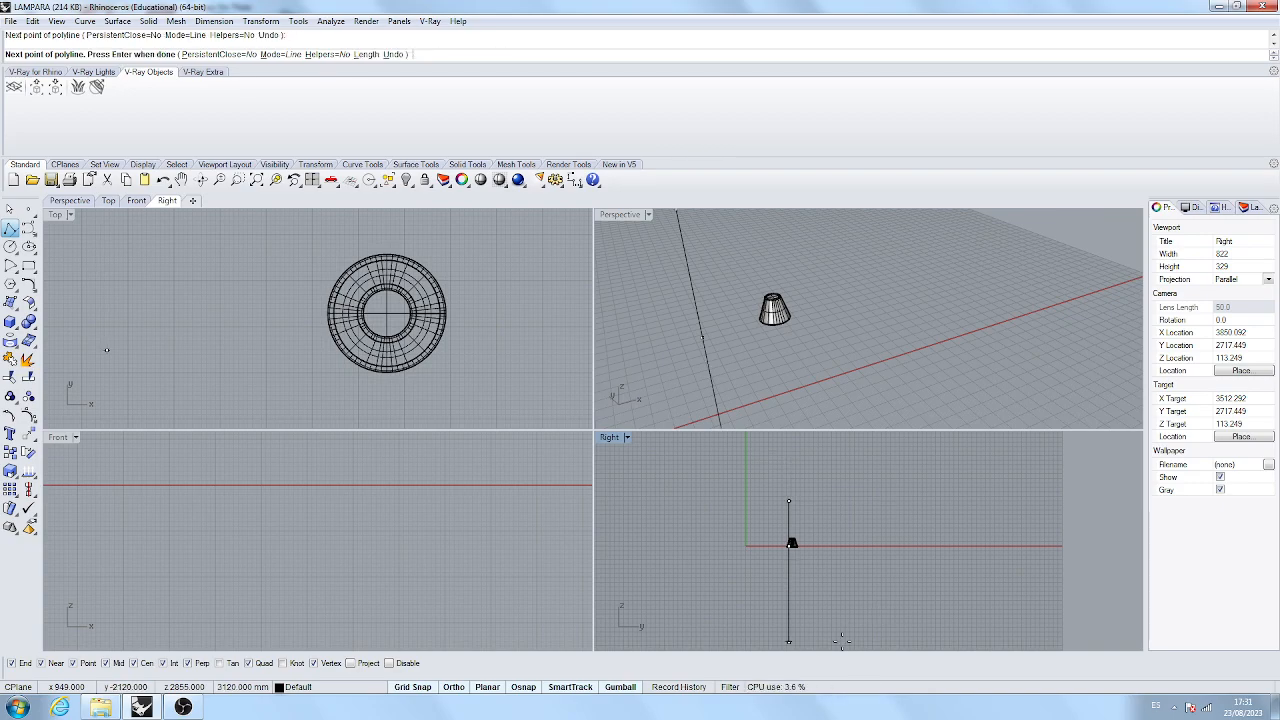
key("Return")
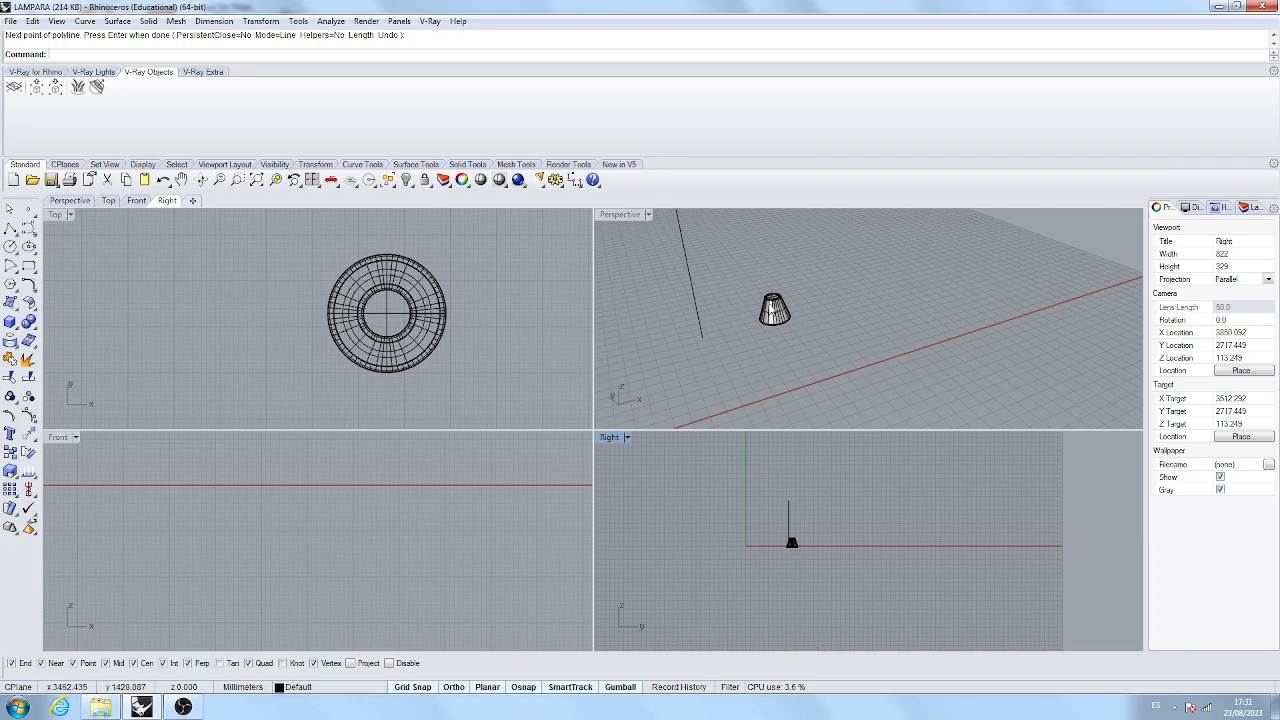
Turn the vertical line into a flat-capped pipe with a start and end radius of 20 mm.
scroll(762, 309, "down", 7)
scroll(729, 306, "up", 7)
left_click(743, 297)
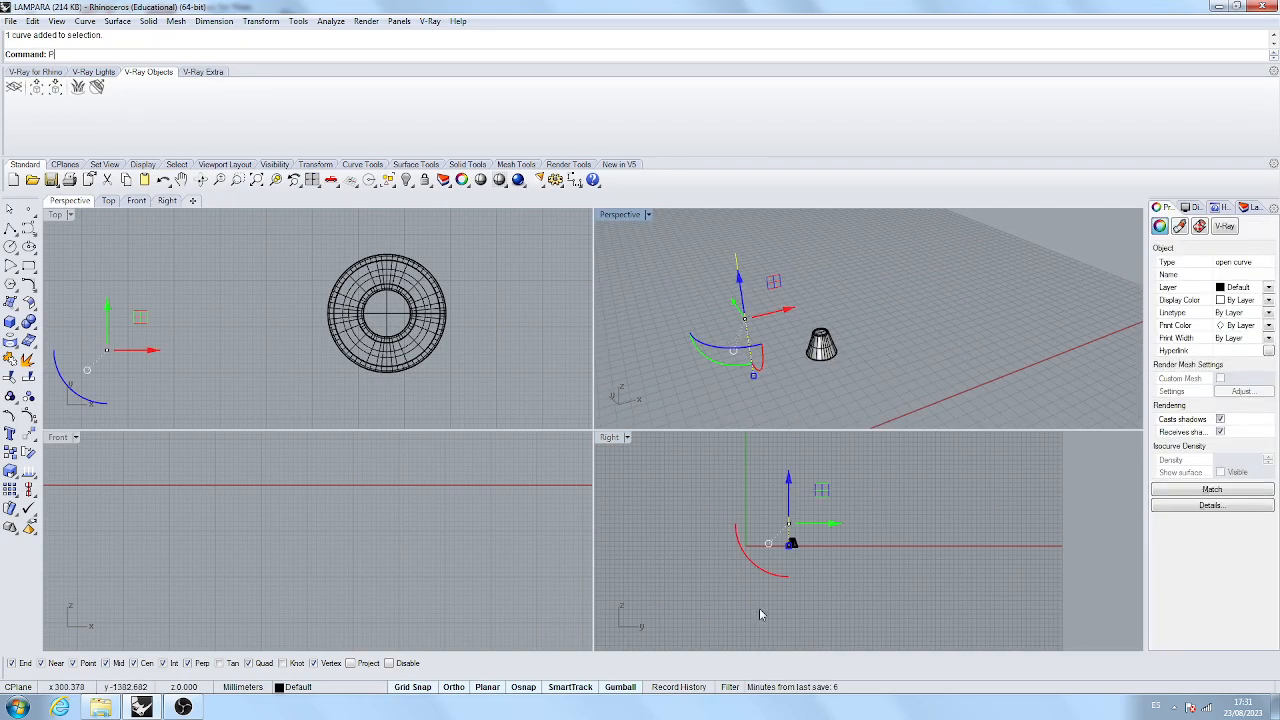
type("pe")
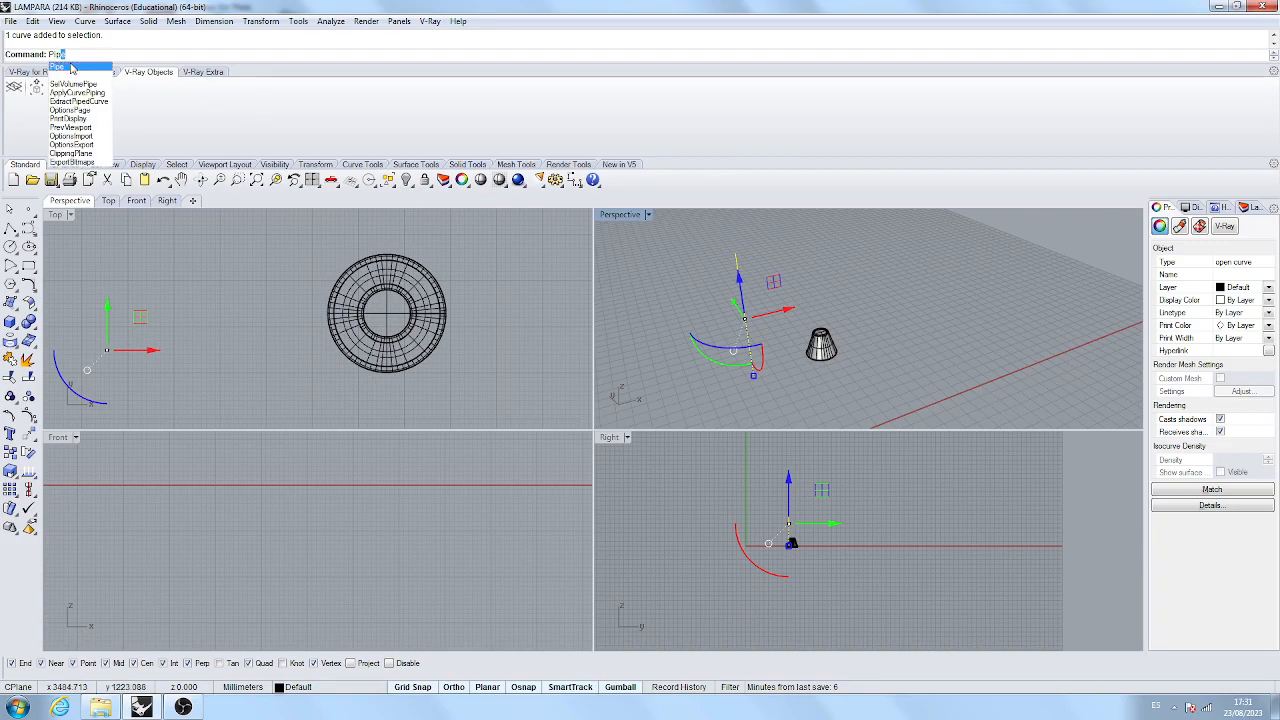
key("Return")
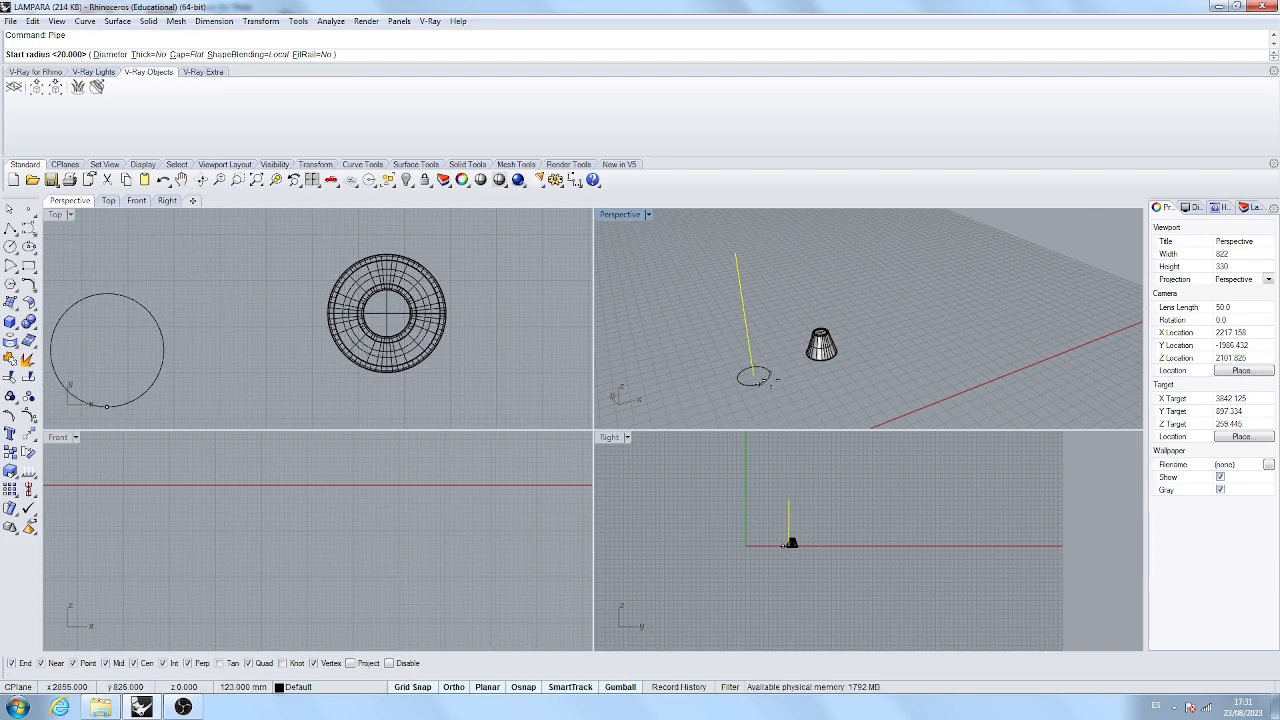
type("20")
key("Return")
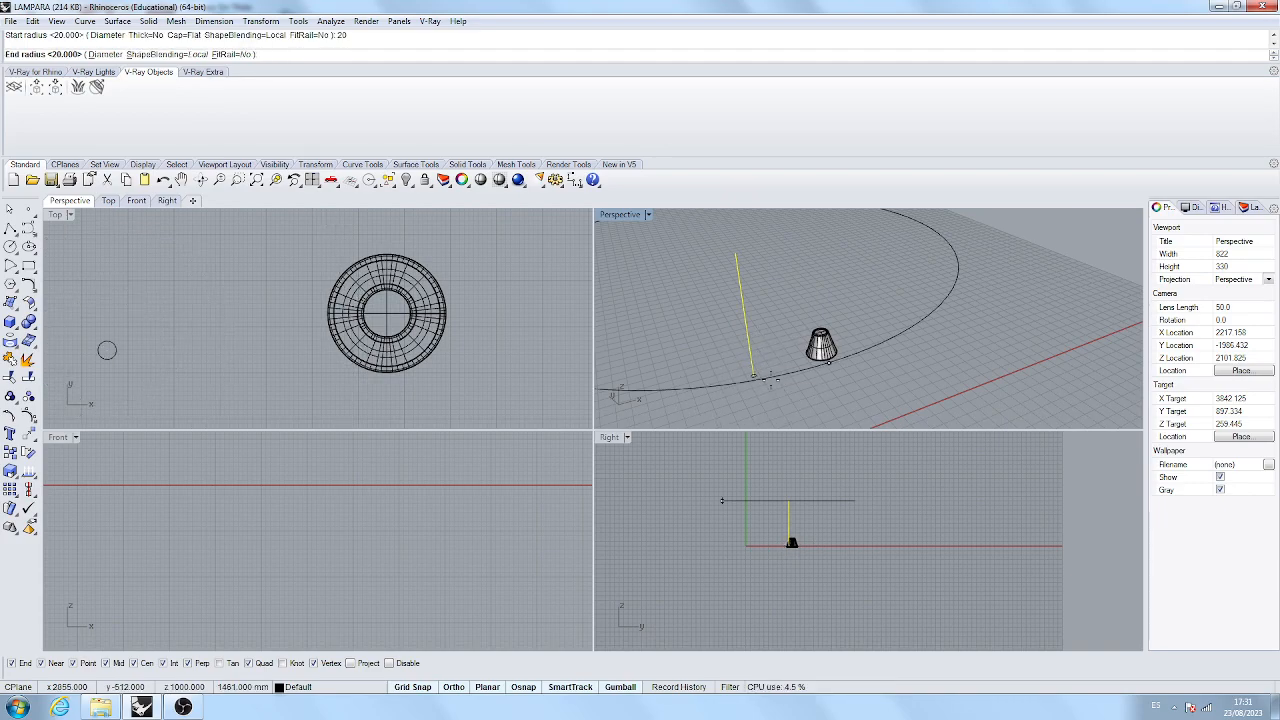
type("20")
key("Return")
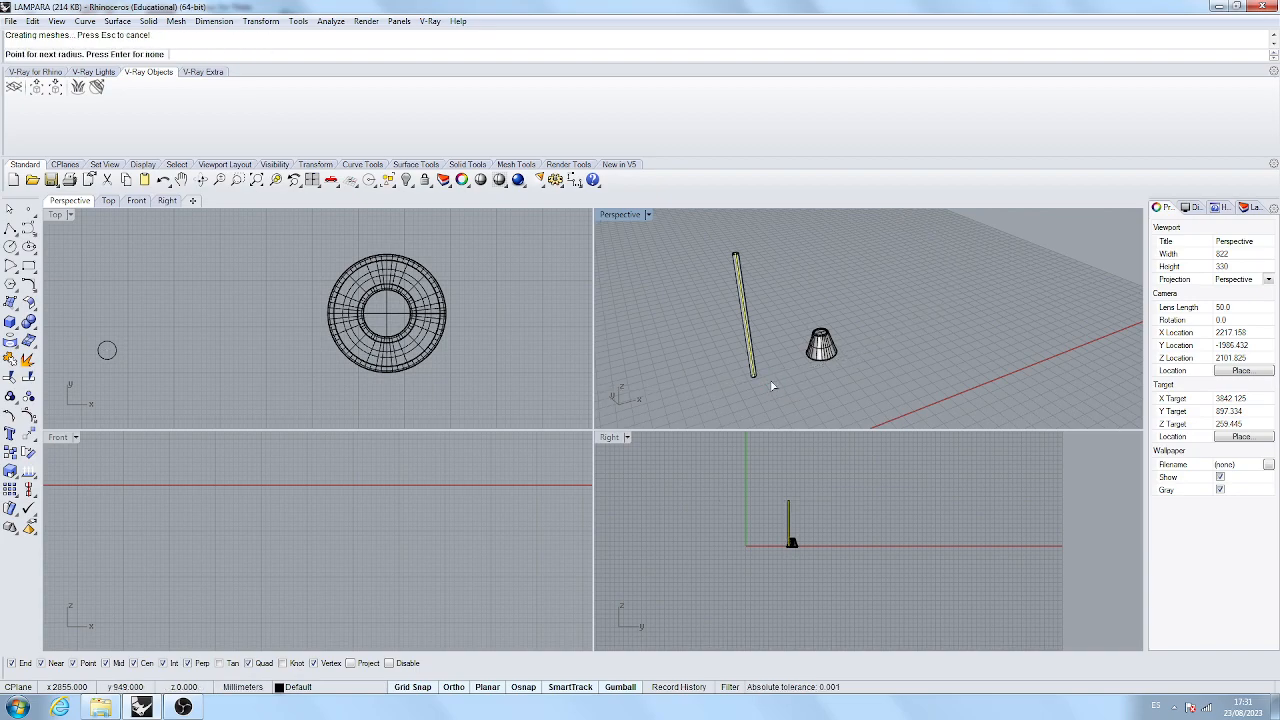
key("Return")
left_click(805, 403)
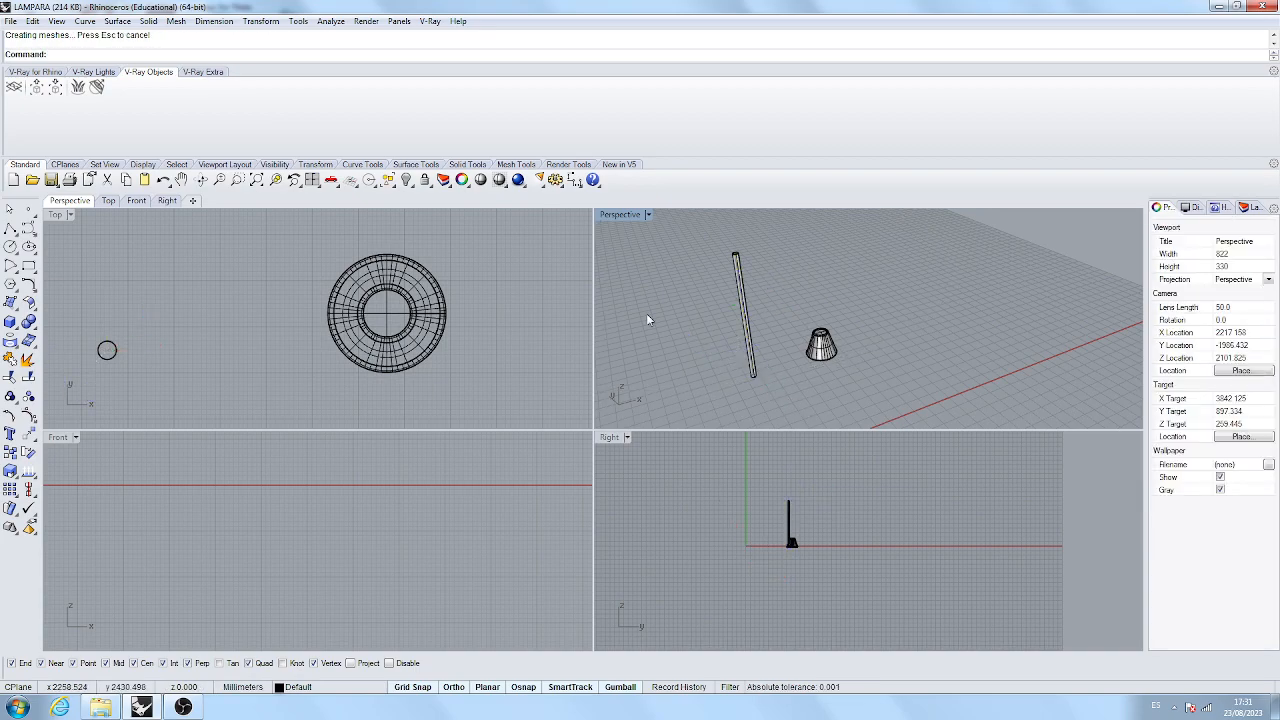
Draw a 300 mm diameter circle centred on the upper end of the pole.
left_click(11, 246)
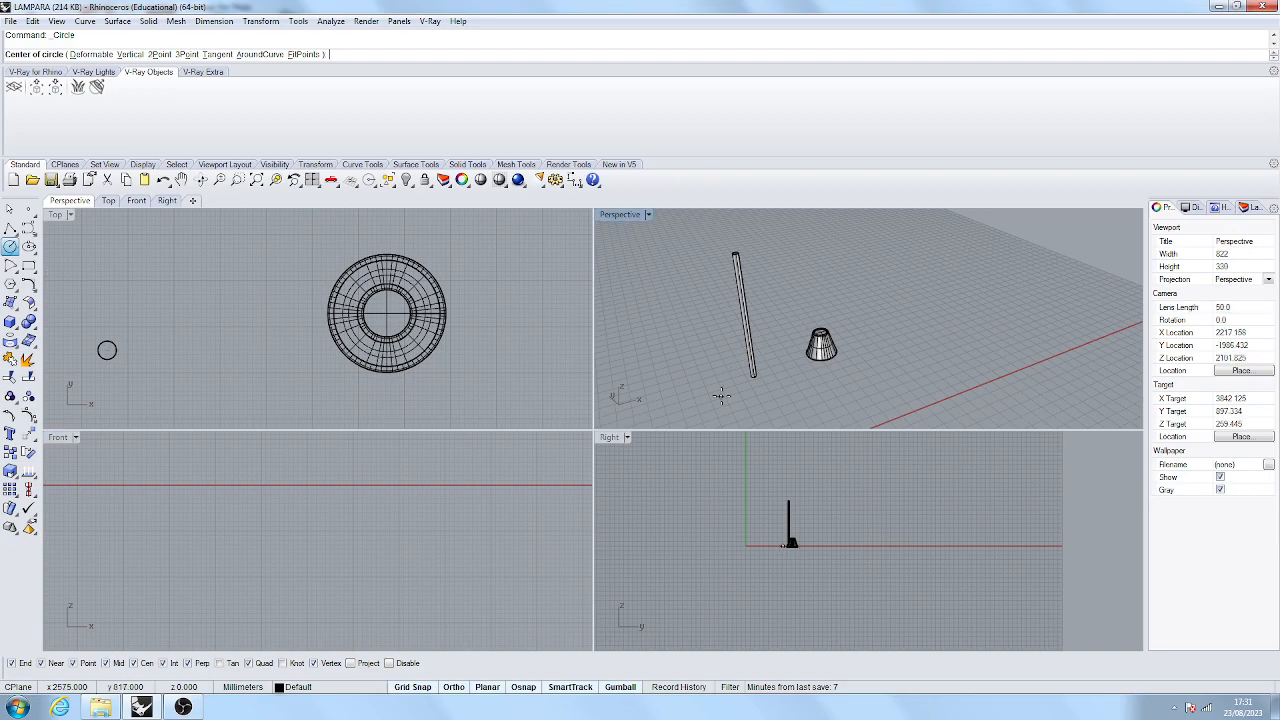
scroll(718, 398, "up", 5)
scroll(120, 356, "up", 5)
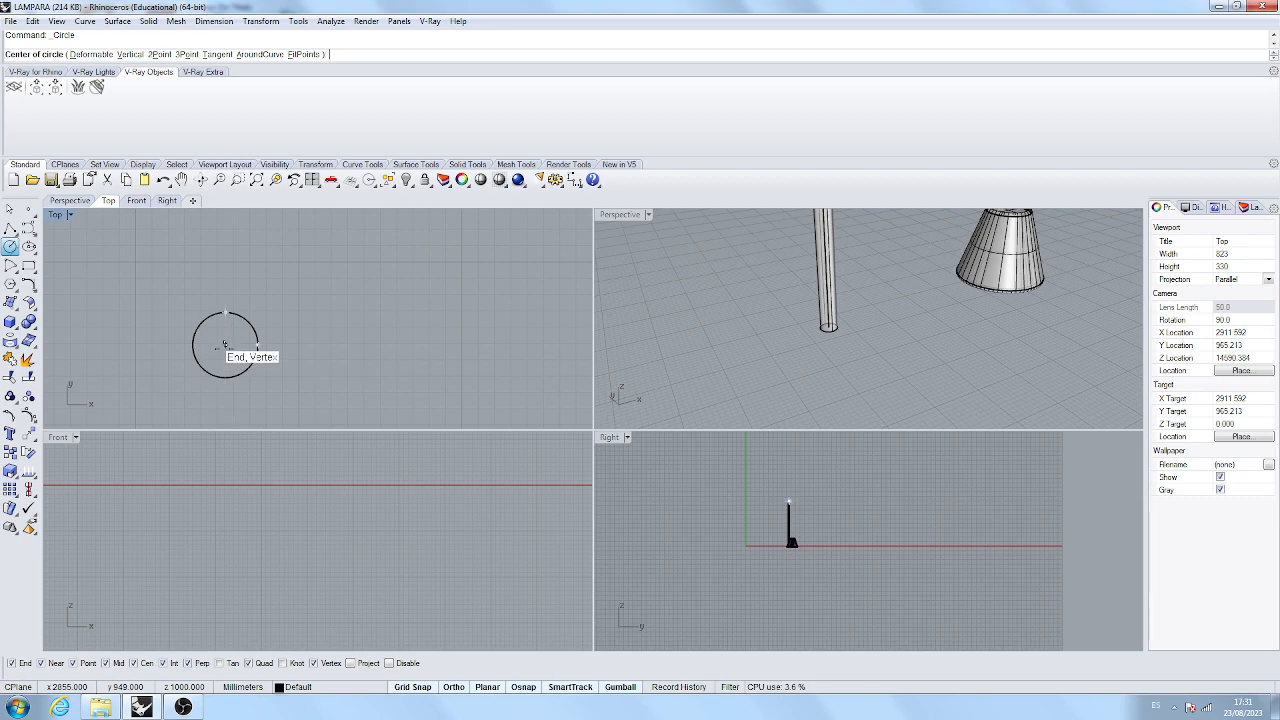
left_click(225, 345)
scroll(219, 391, "down", 3)
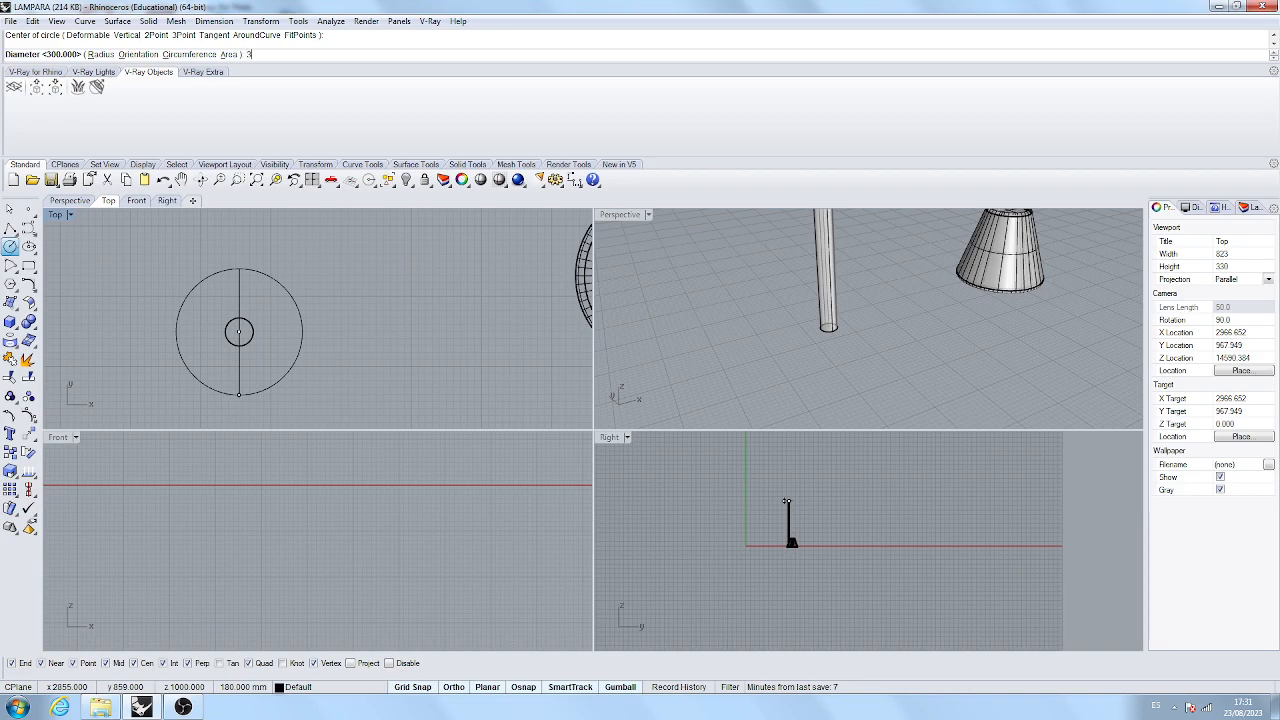
key("Return")
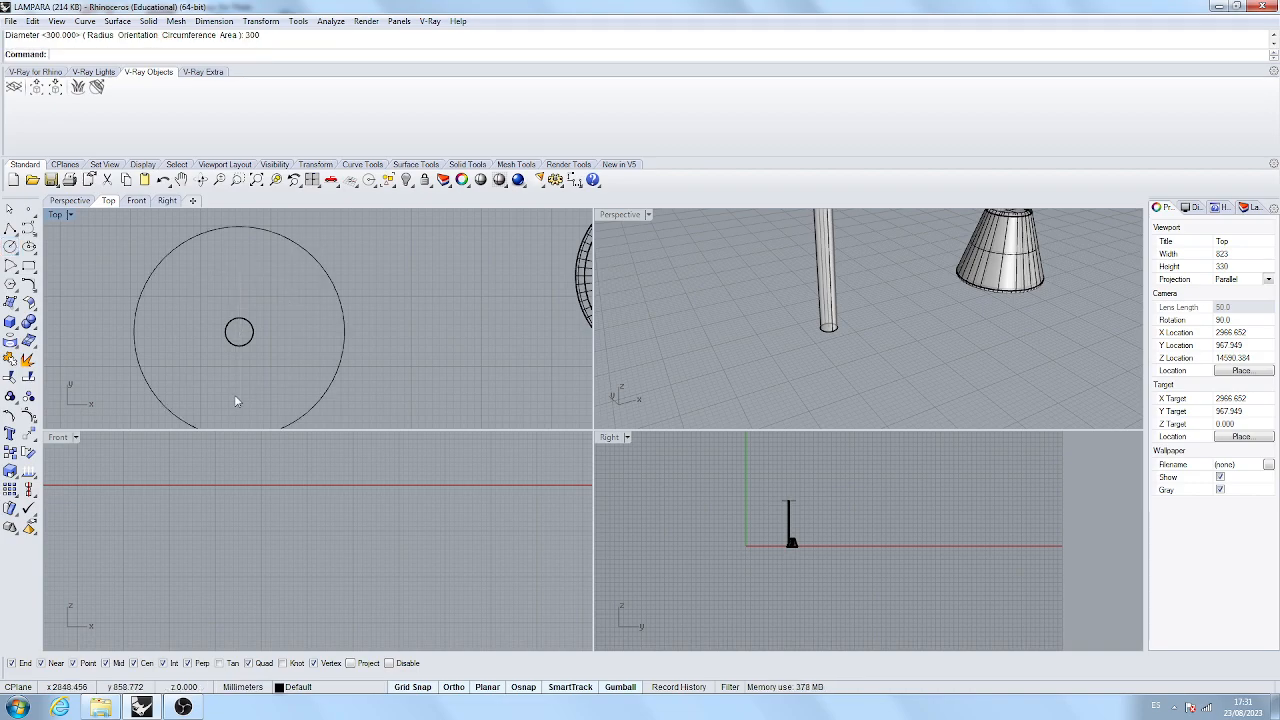
Move the 300 mm circle straight down to the foot of the pole.
left_click(342, 313)
scroll(693, 328, "down", 10)
scroll(703, 283, "up", 5)
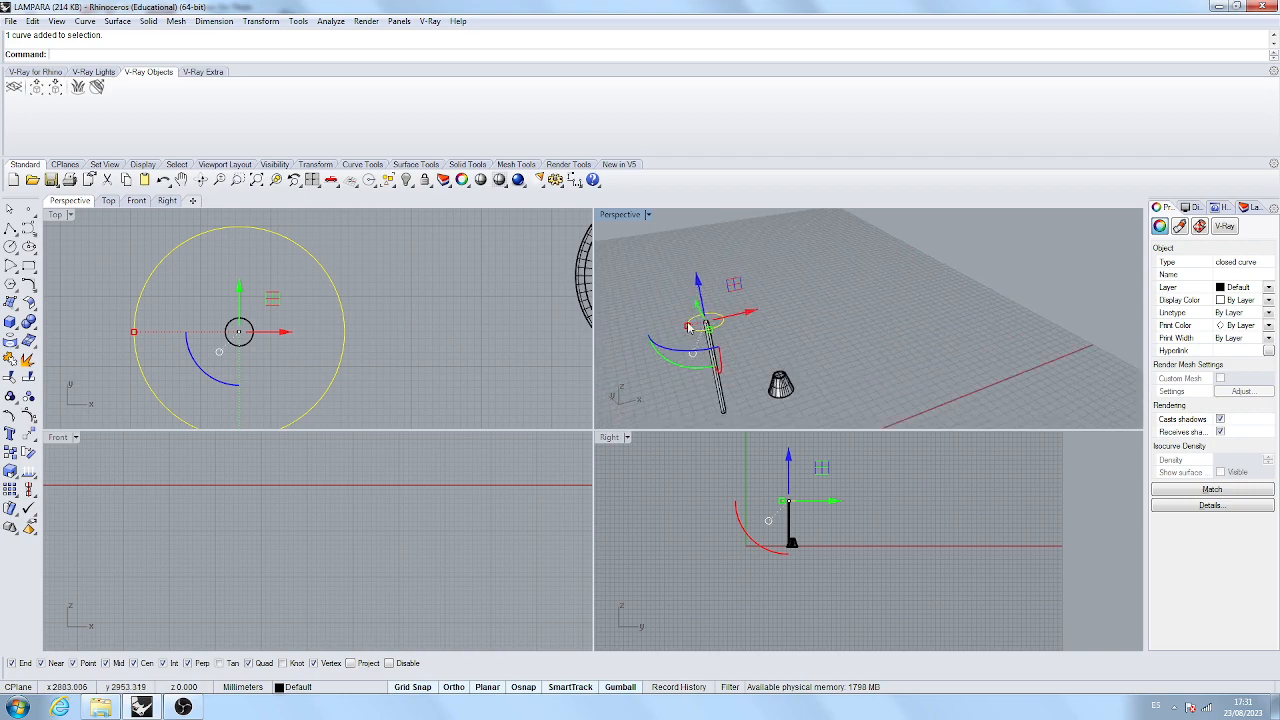
left_click(705, 279)
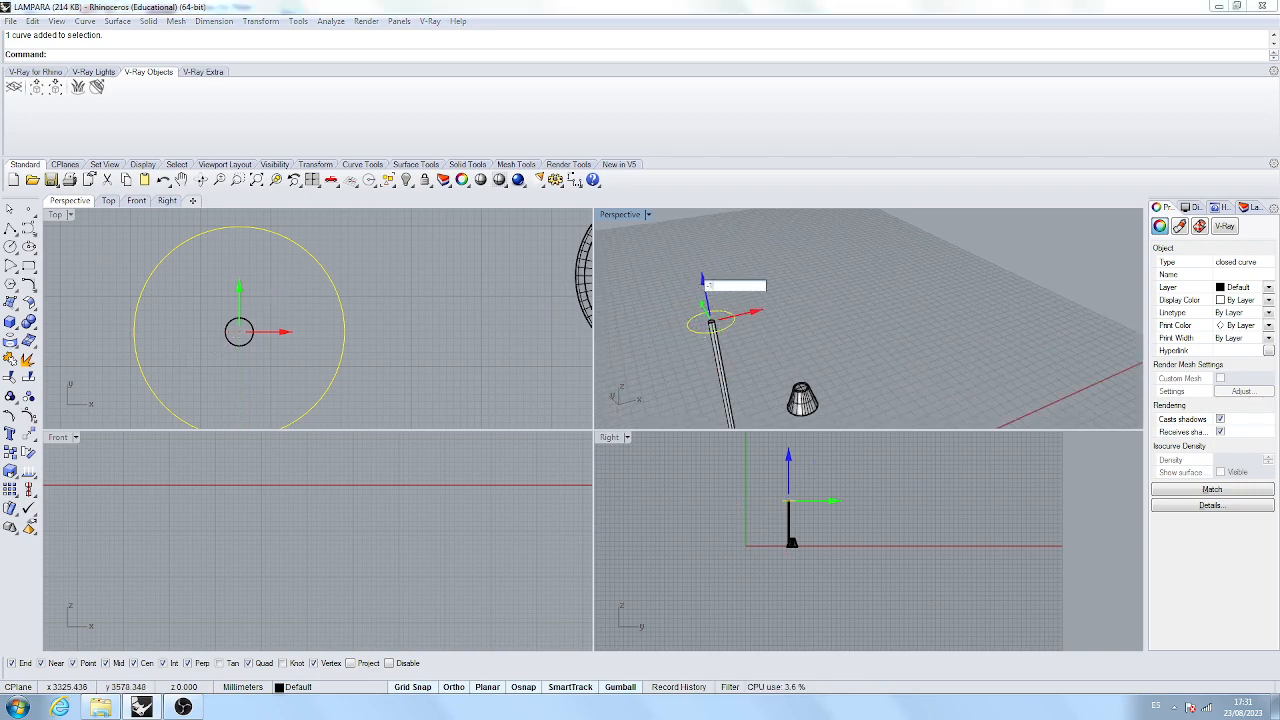
key("Return")
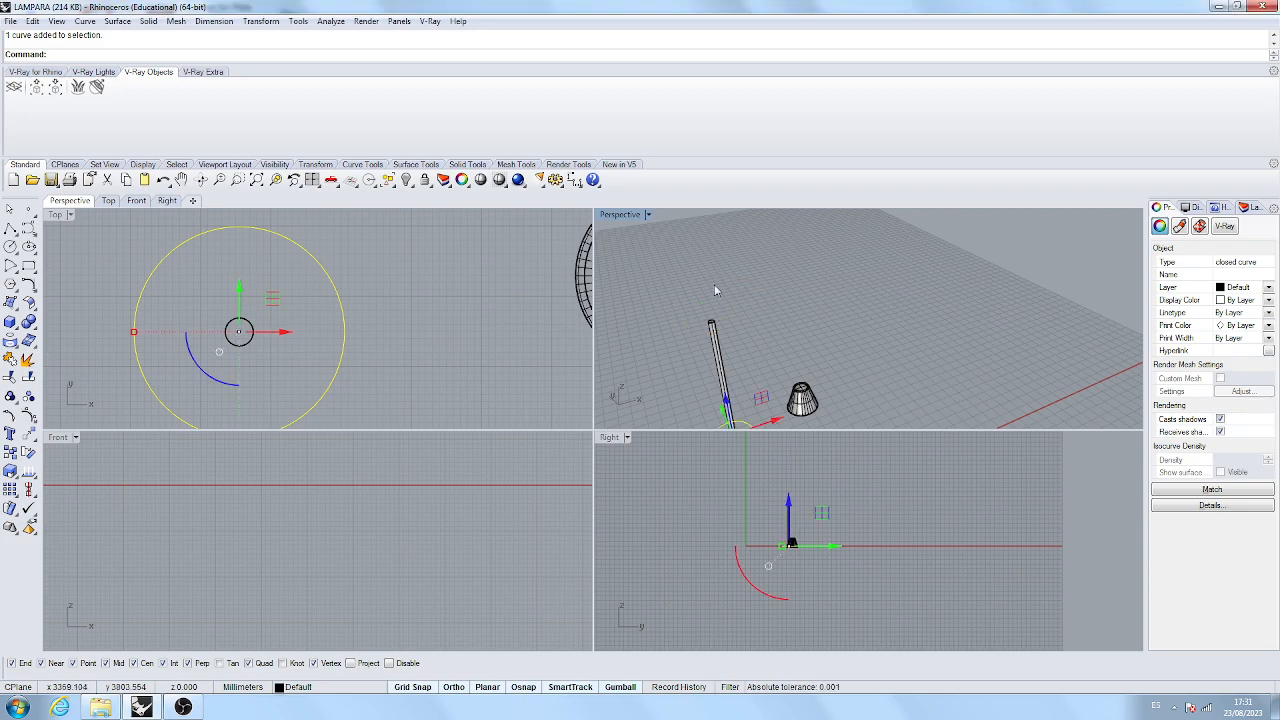
Try to extrude the circle at the pole's foot by -300 mm as a solid.
scroll(697, 415, "down", 3)
scroll(697, 415, "up", 2)
type("E")
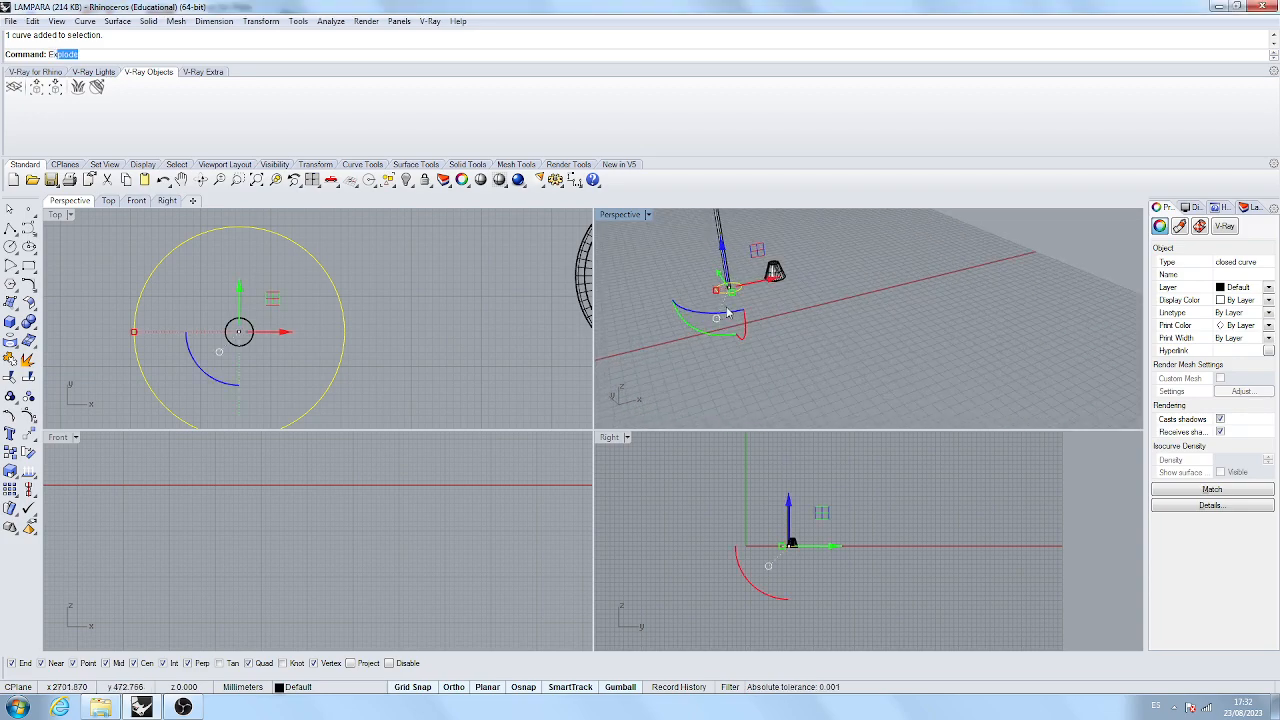
type("xtrudeCrv")
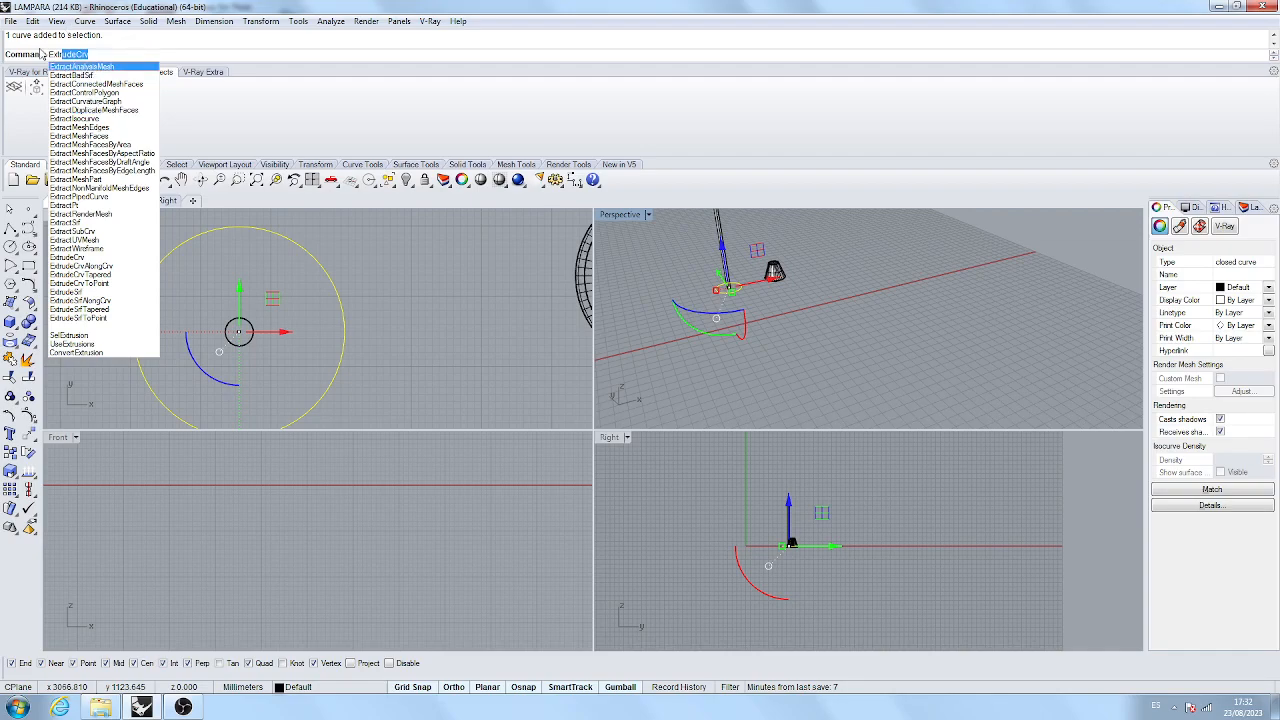
key("Return")
scroll(815, 323, "down", 5)
scroll(790, 312, "up", 7)
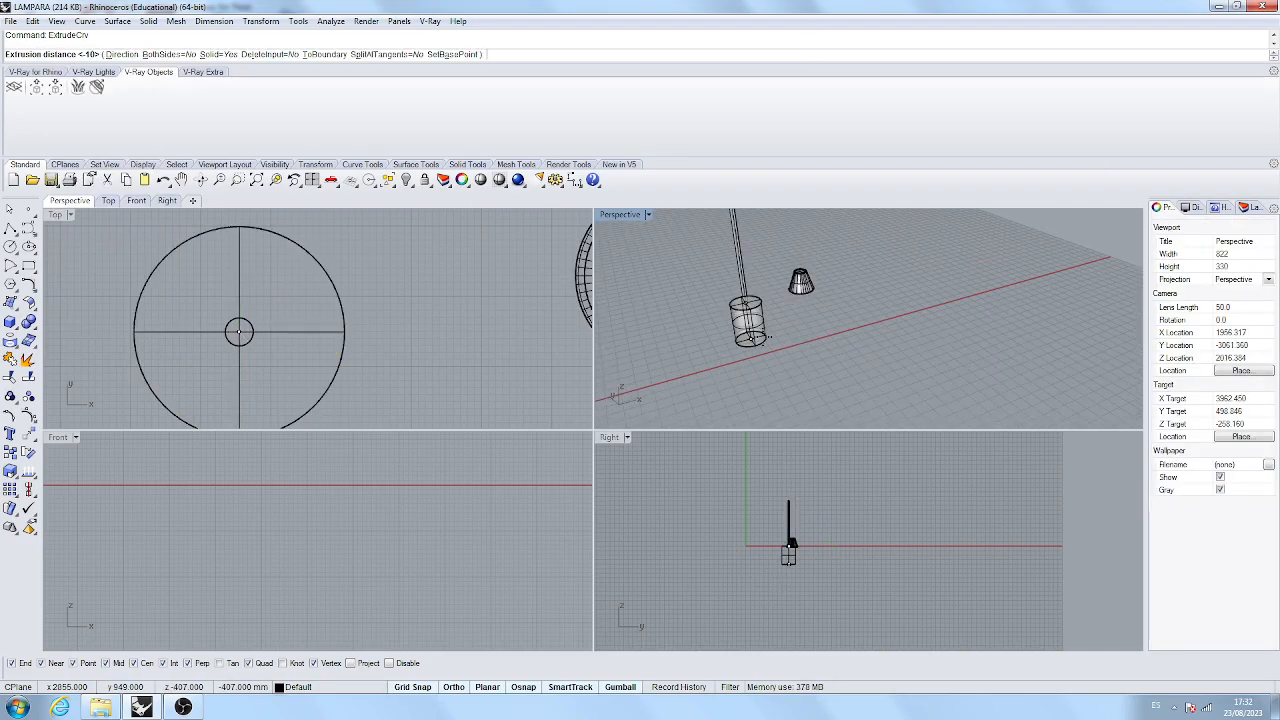
key("Return")
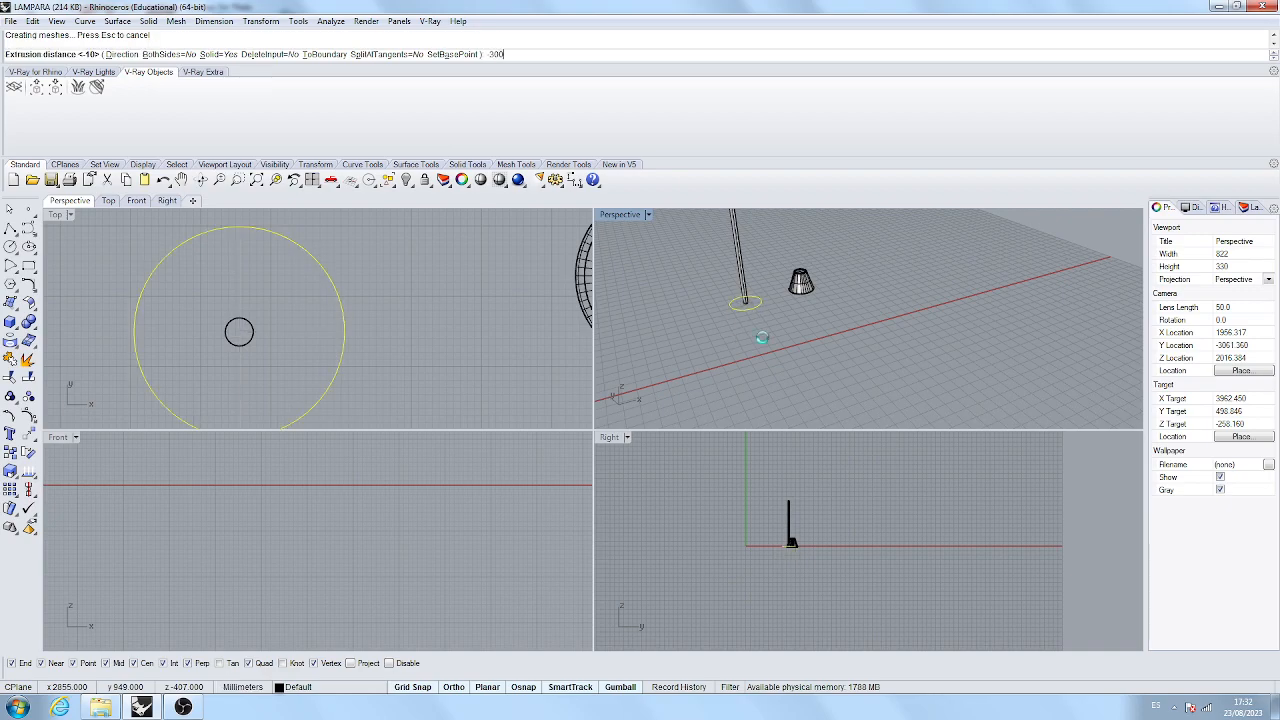
key("Escape")
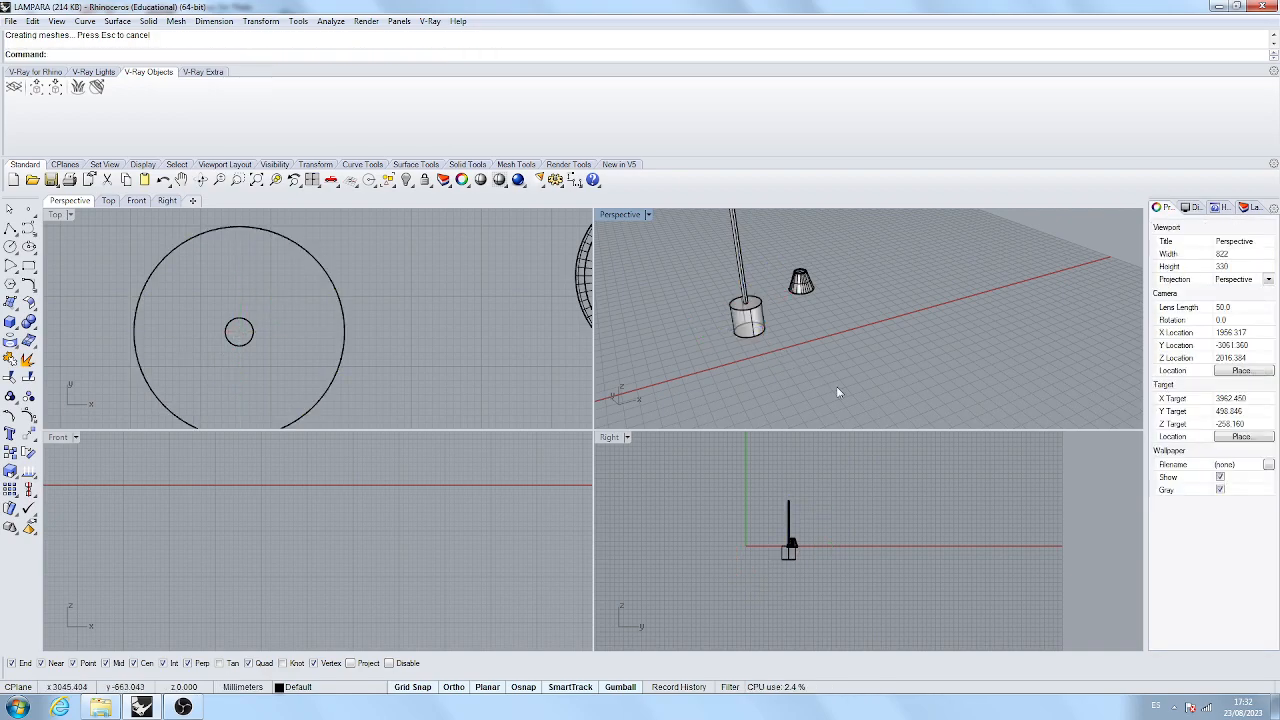
key("ctrl+z")
Extrude the circle at the pole's foot by -30 mm as a solid to form the lamp base.
left_click(764, 308)
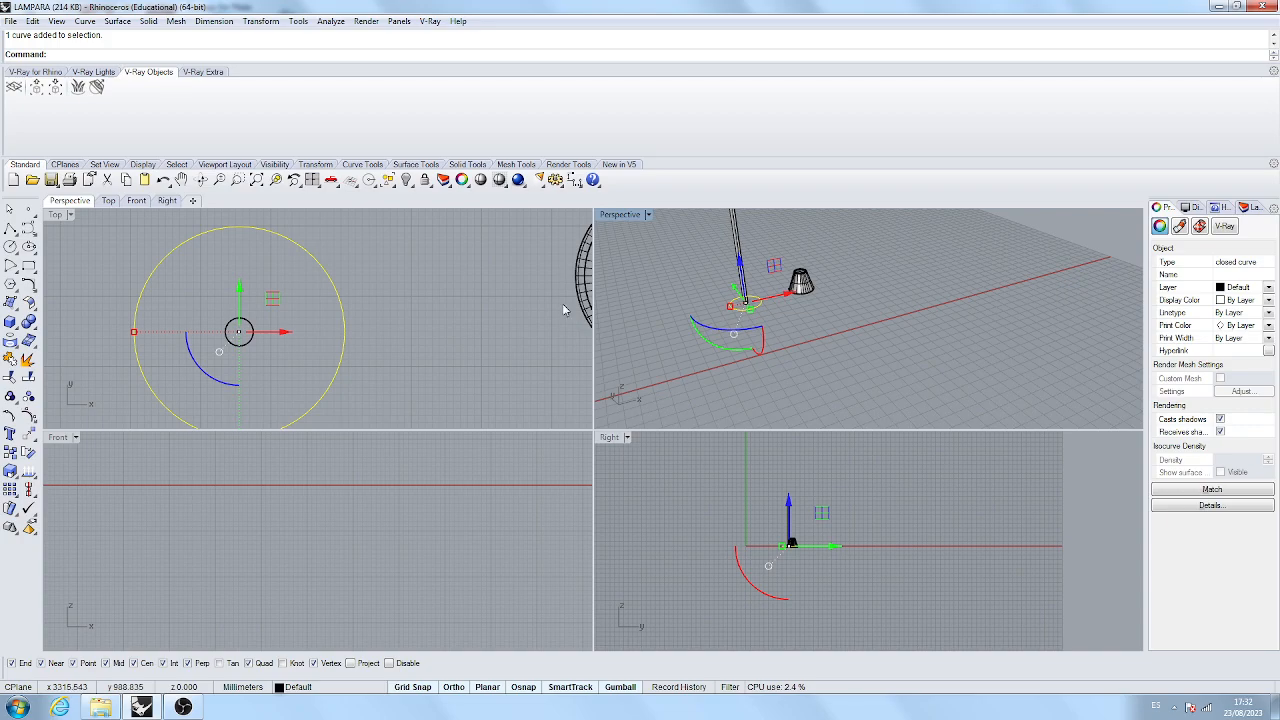
type("Ext")
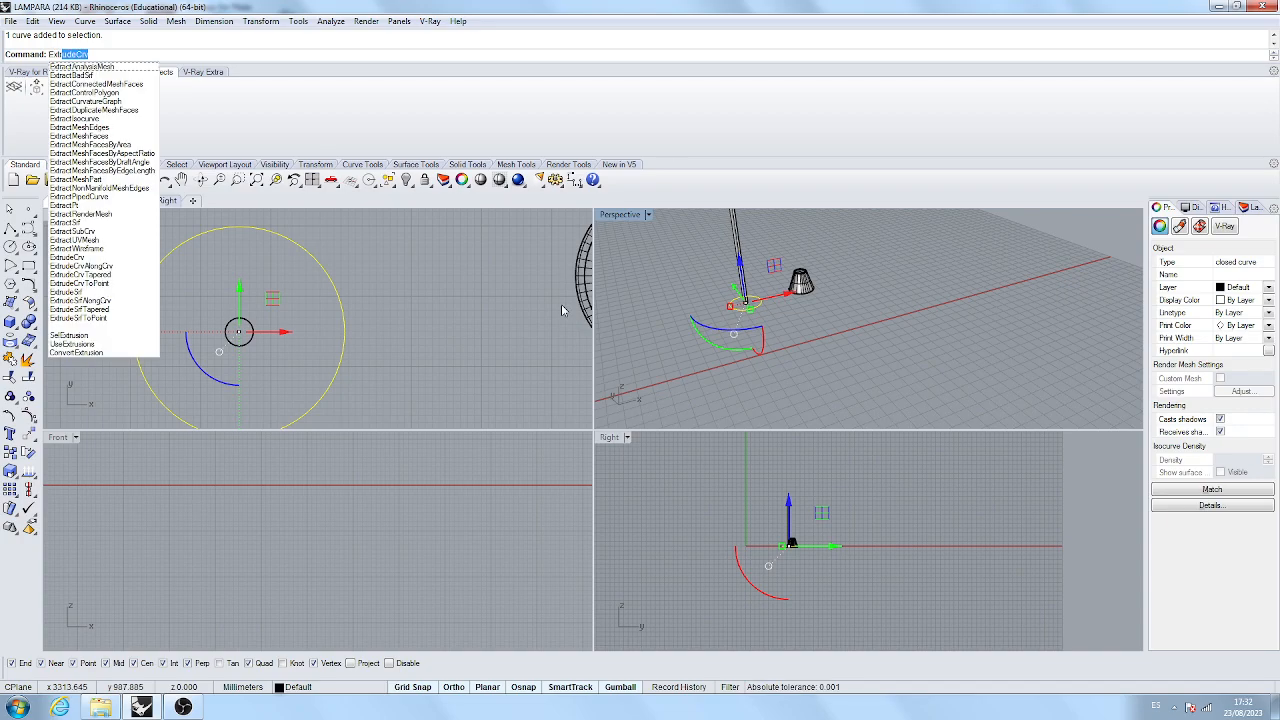
key("Return")
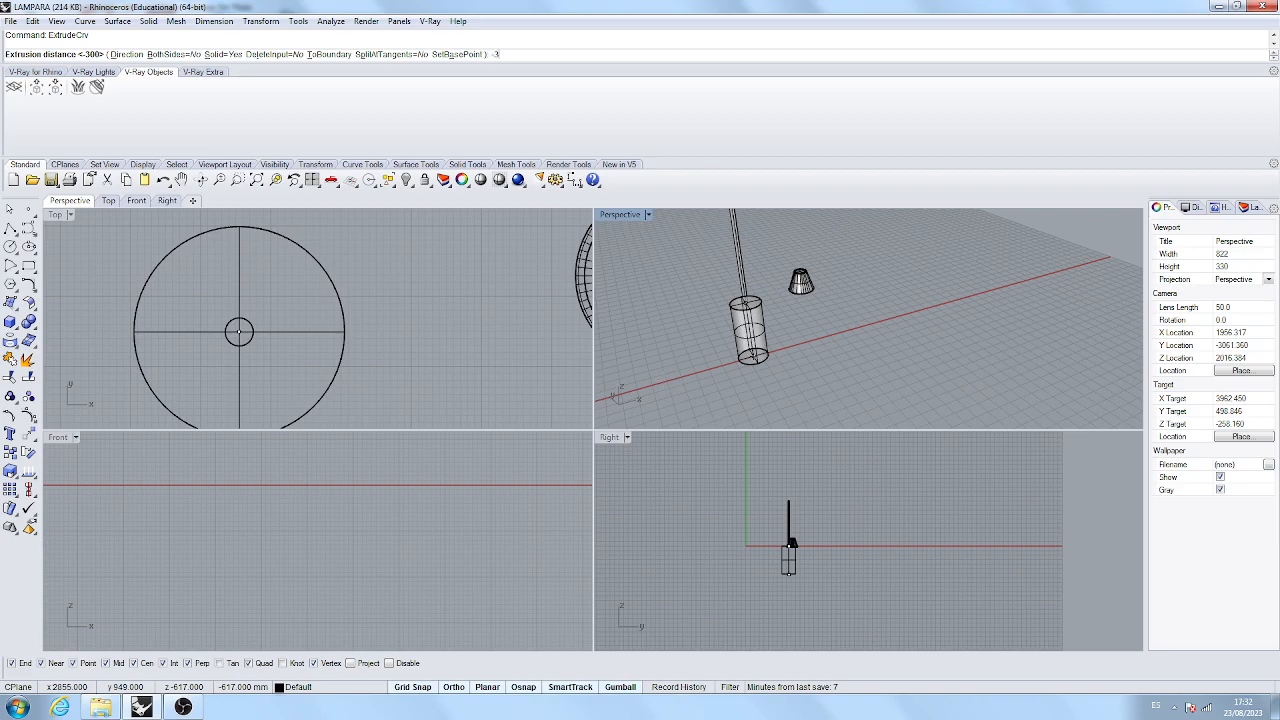
type("-30")
key("Return")
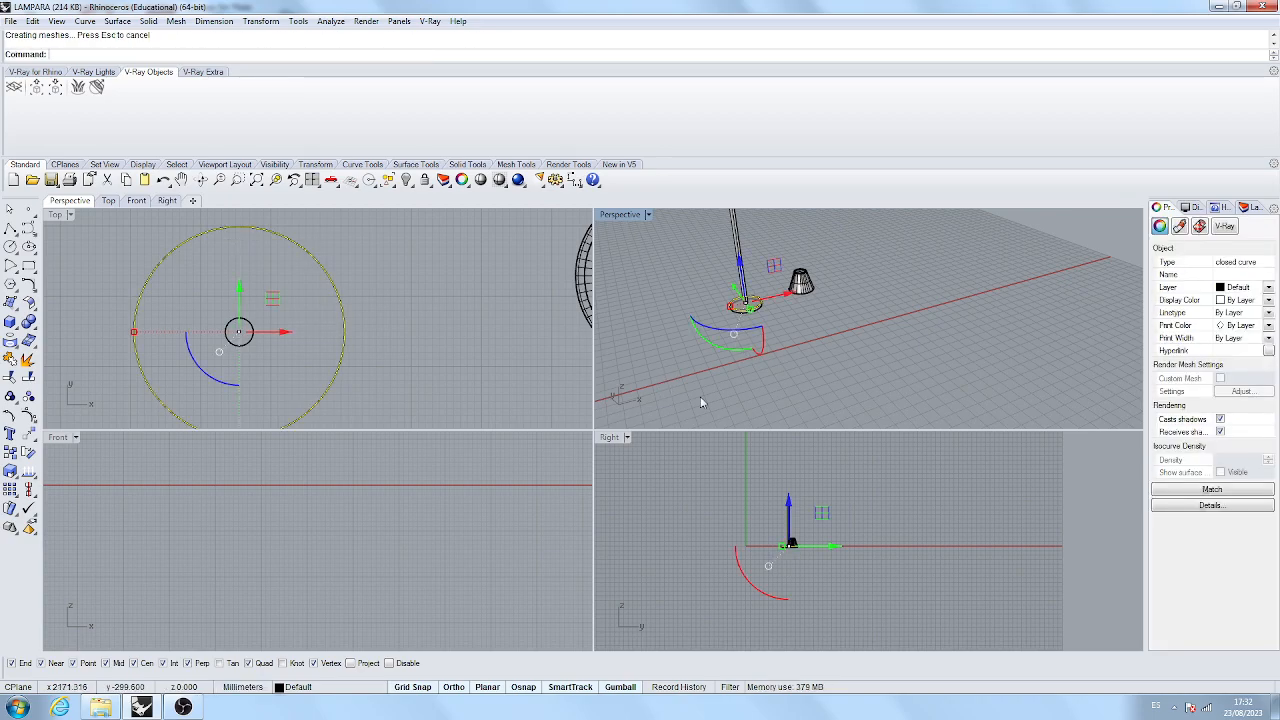
left_click(711, 402)
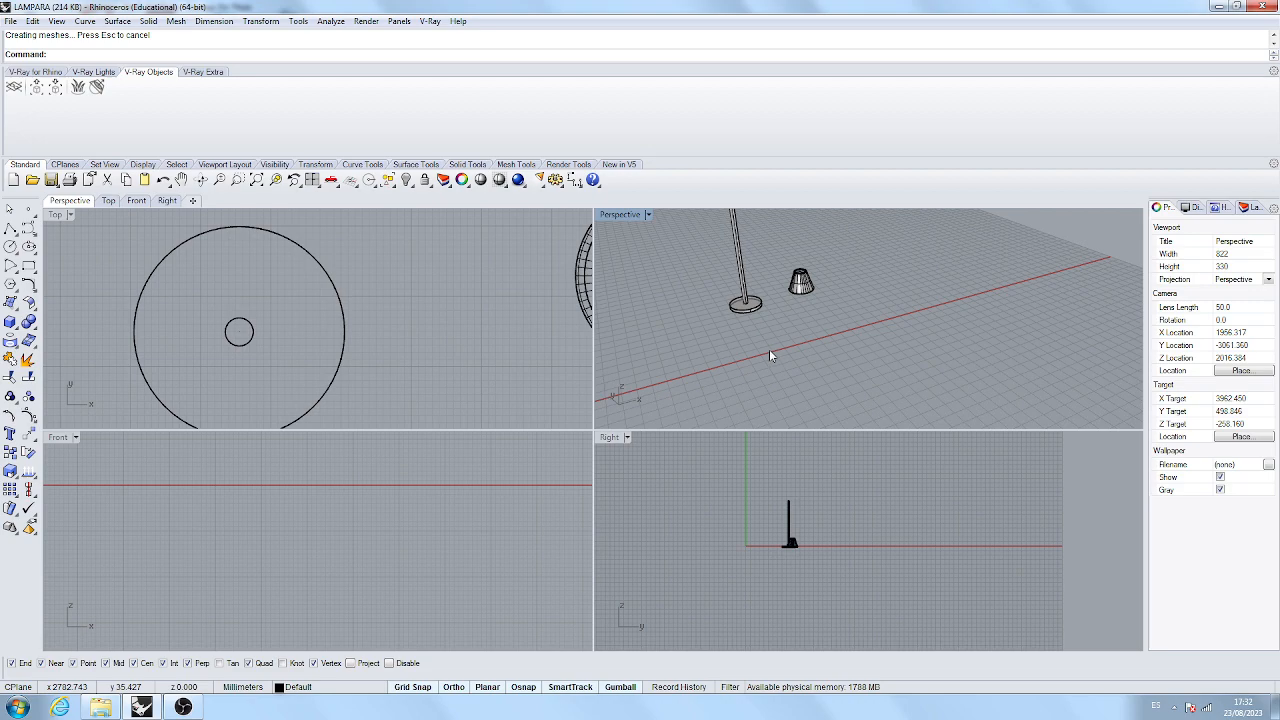
scroll(773, 363, "down", 6)
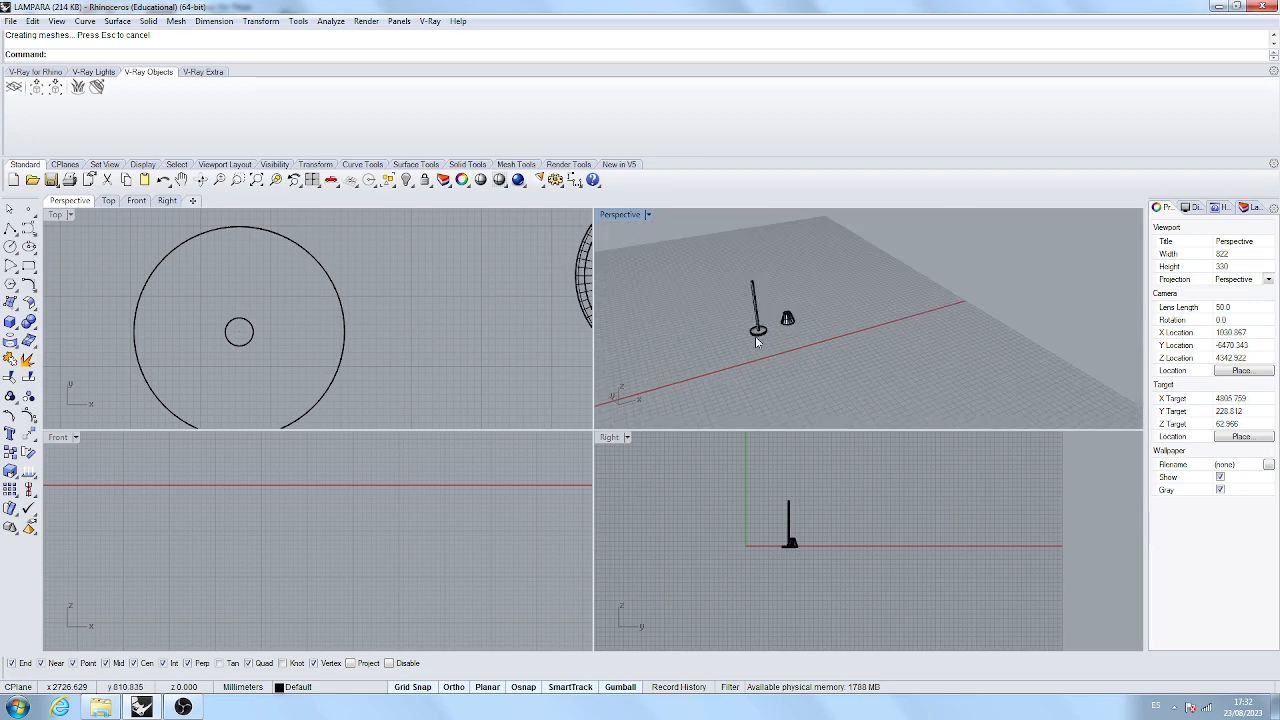
scroll(790, 354, "up", 4)
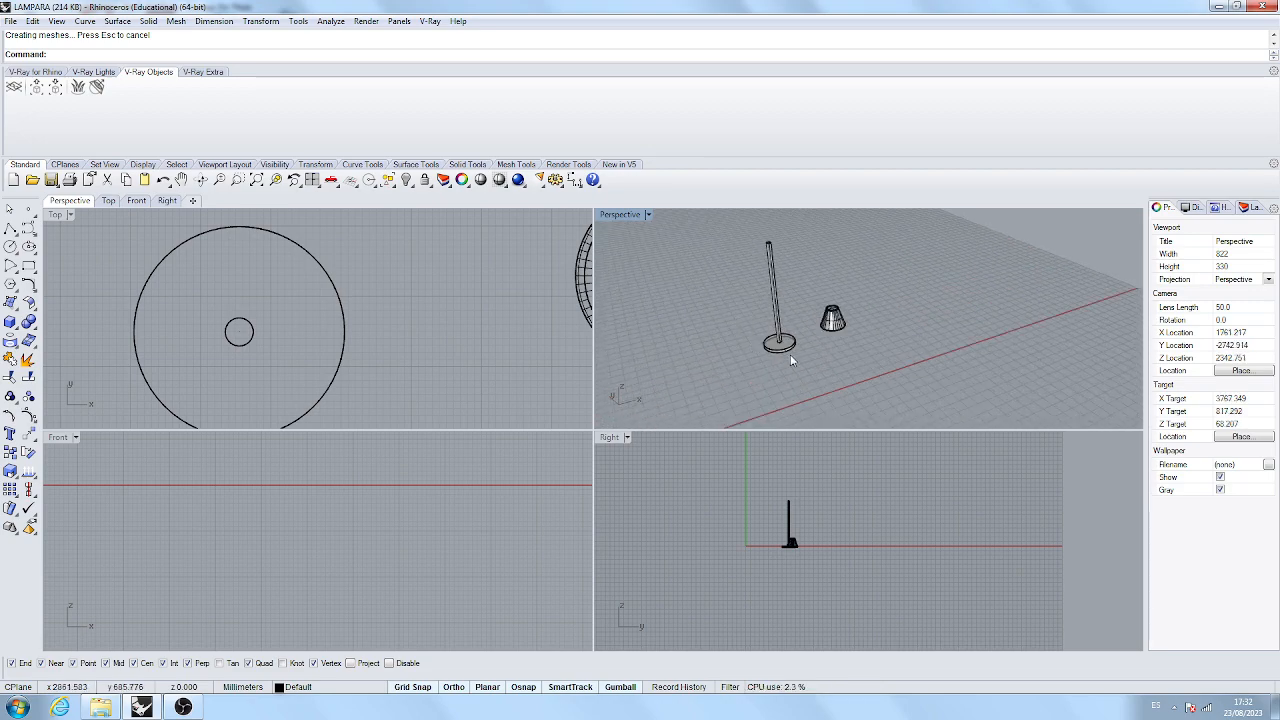
left_click_drag(796, 382, 727, 314)
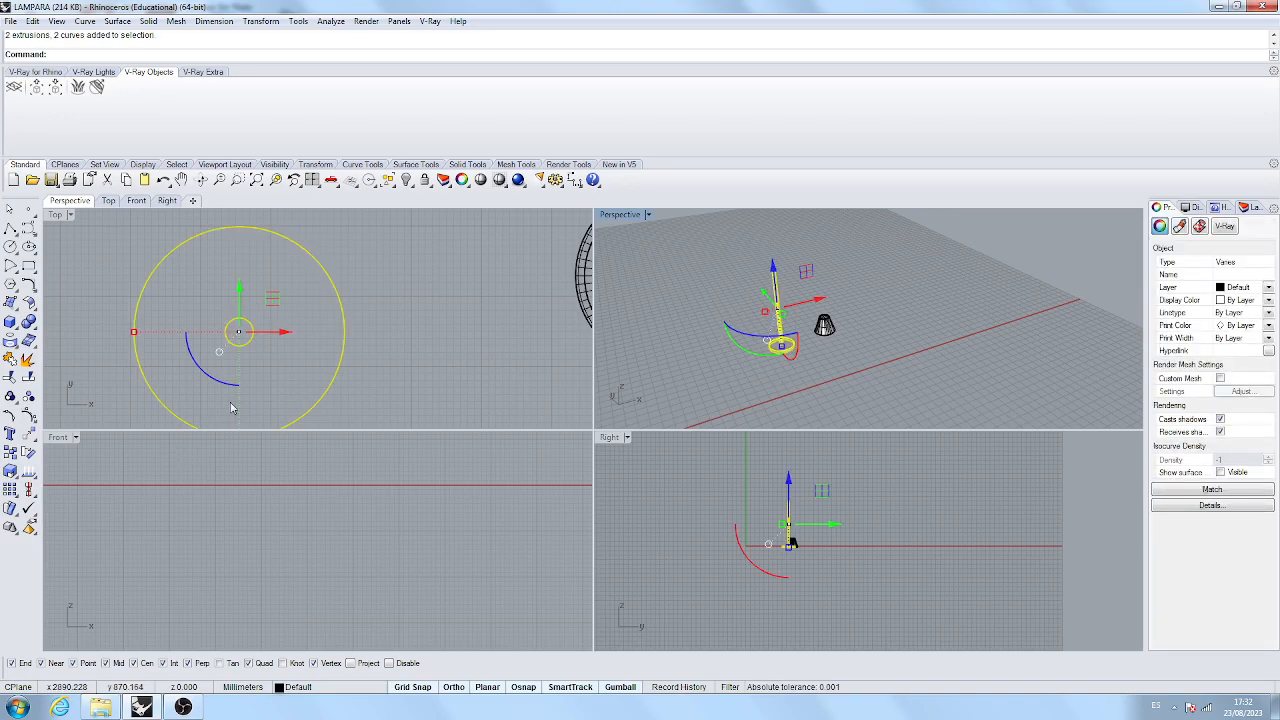
left_click(851, 390)
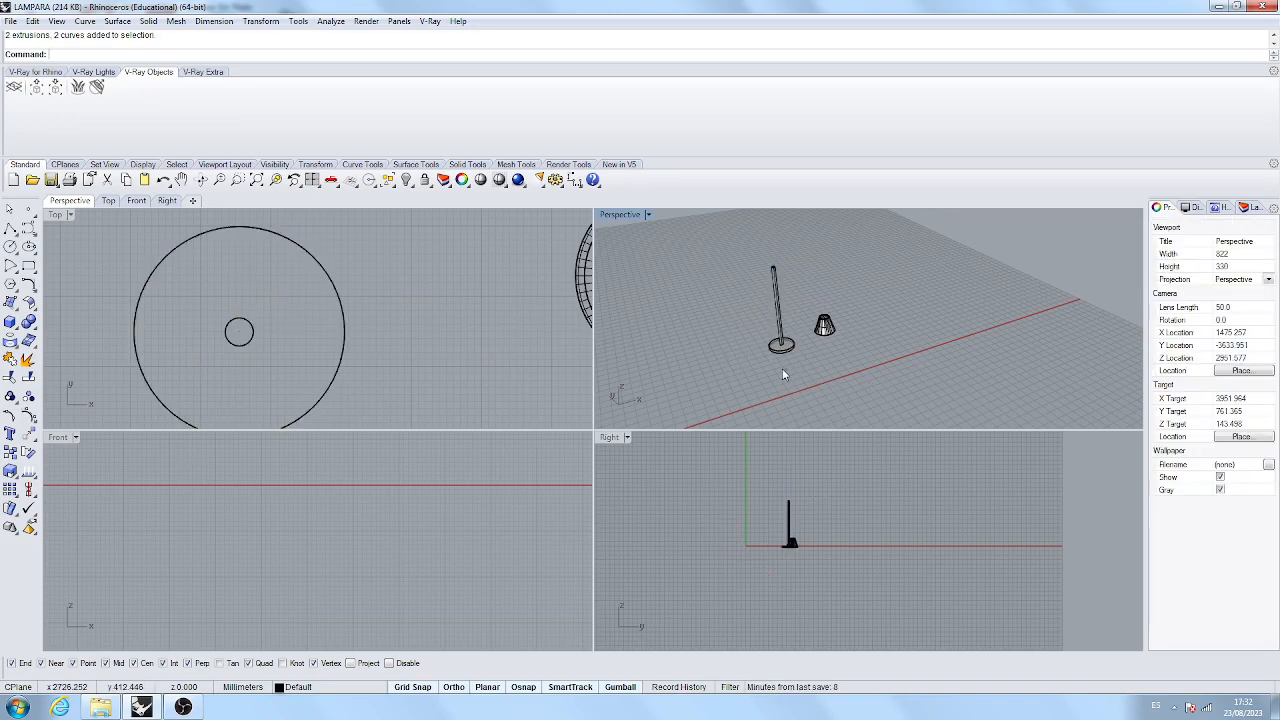
key("ctrl+a")
left_click(815, 390)
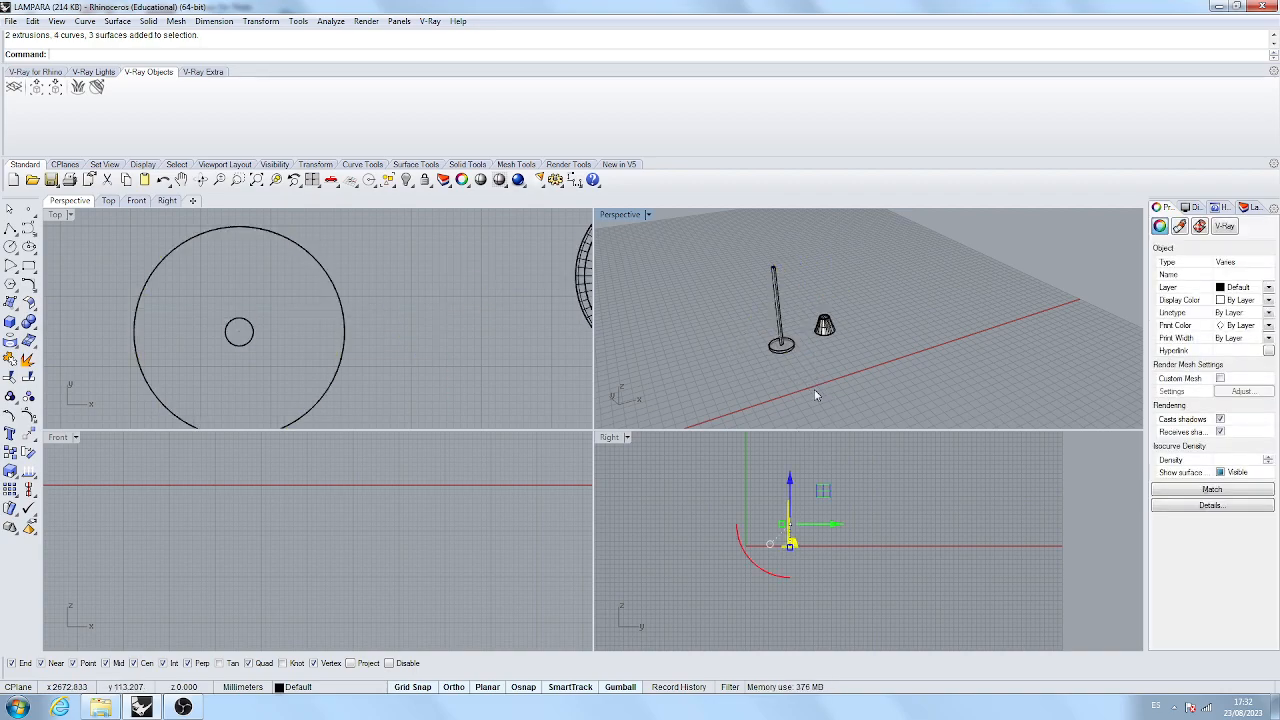
Move the pole and base together from the pole's upper-end centre onto the lampshade, placing the pole top at about the shade's mid-height.
left_click_drag(794, 357, 744, 337)
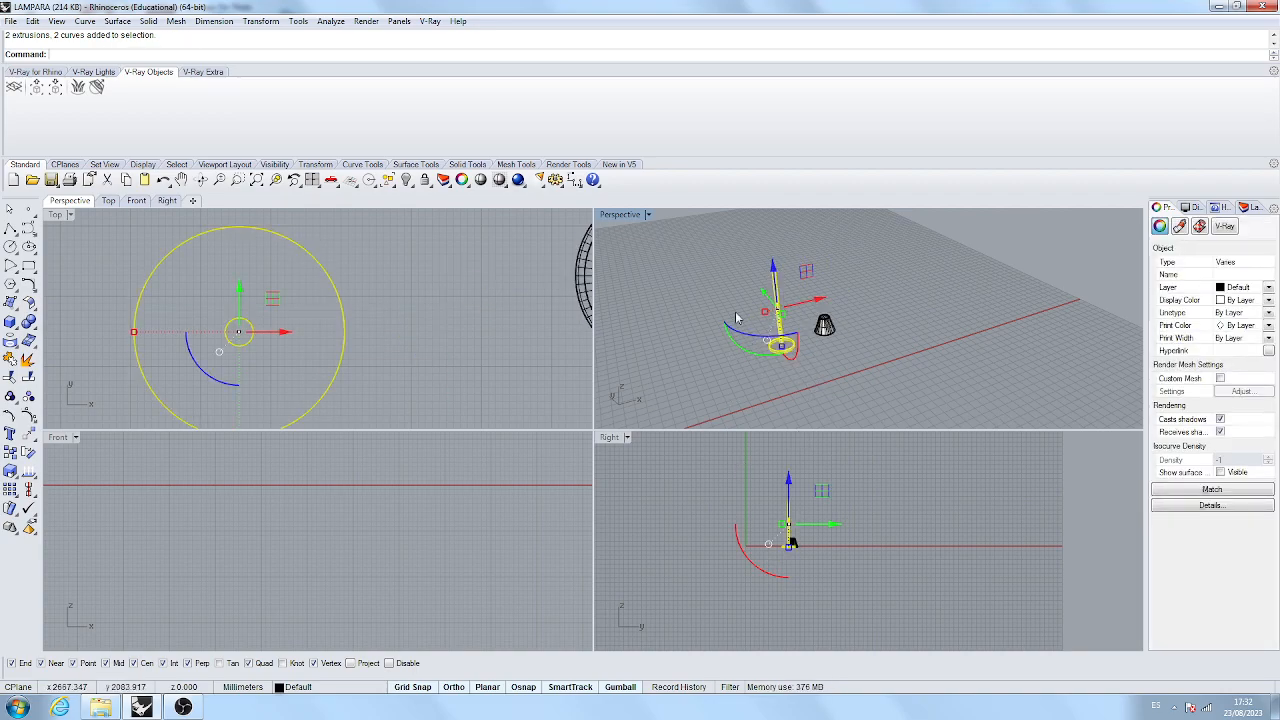
type("m")
key("Return")
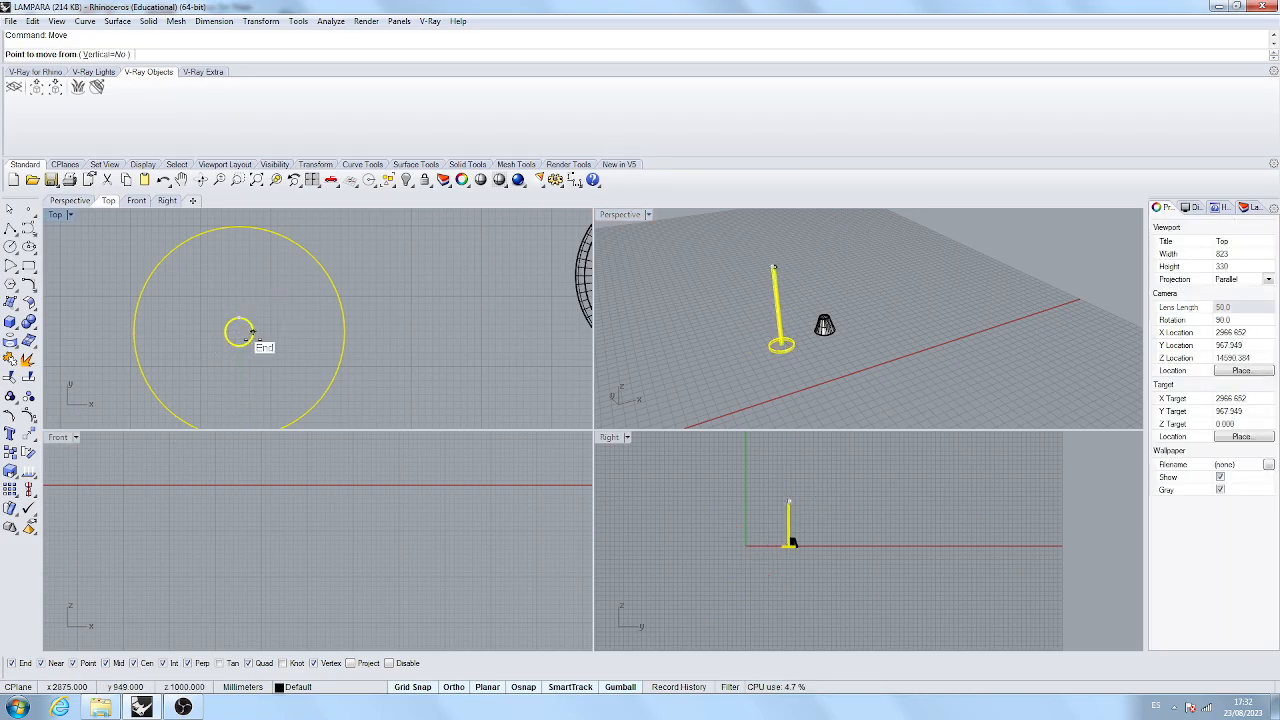
left_click(240, 334)
scroll(234, 337, "down", 2)
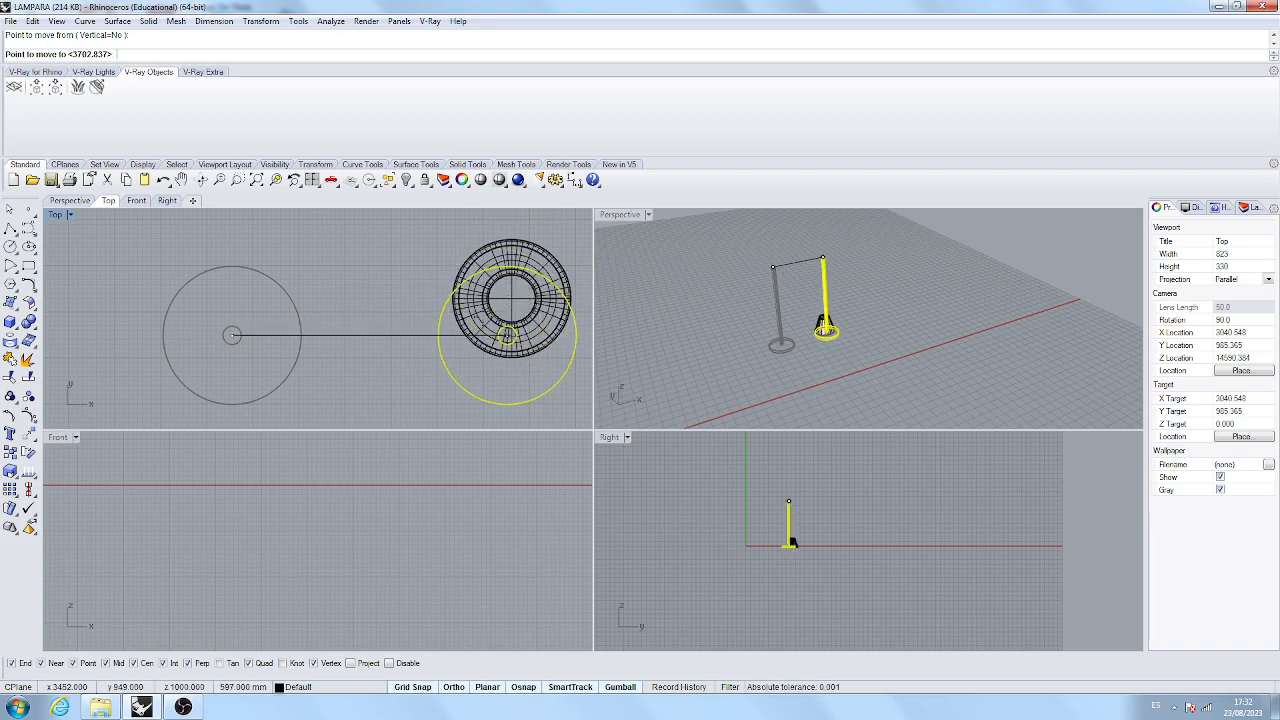
scroll(300, 360, "down", 2)
scroll(385, 325, "up", 5)
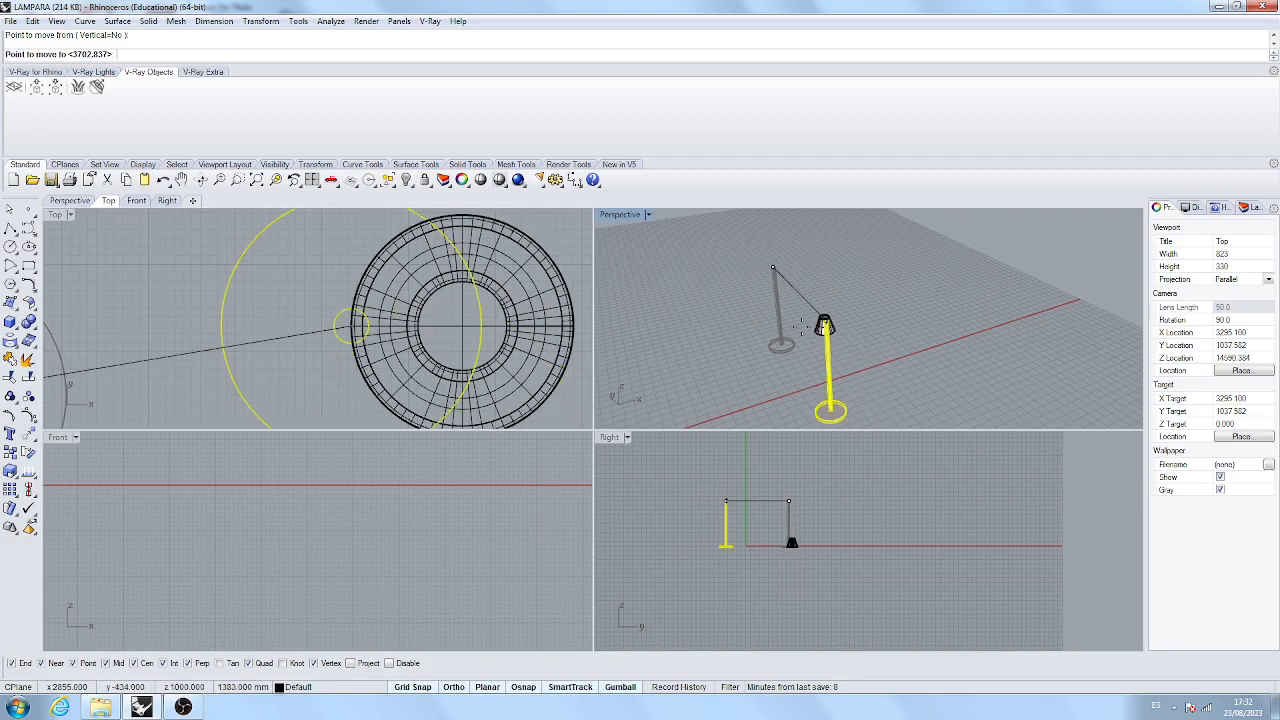
scroll(855, 350, "down", 2)
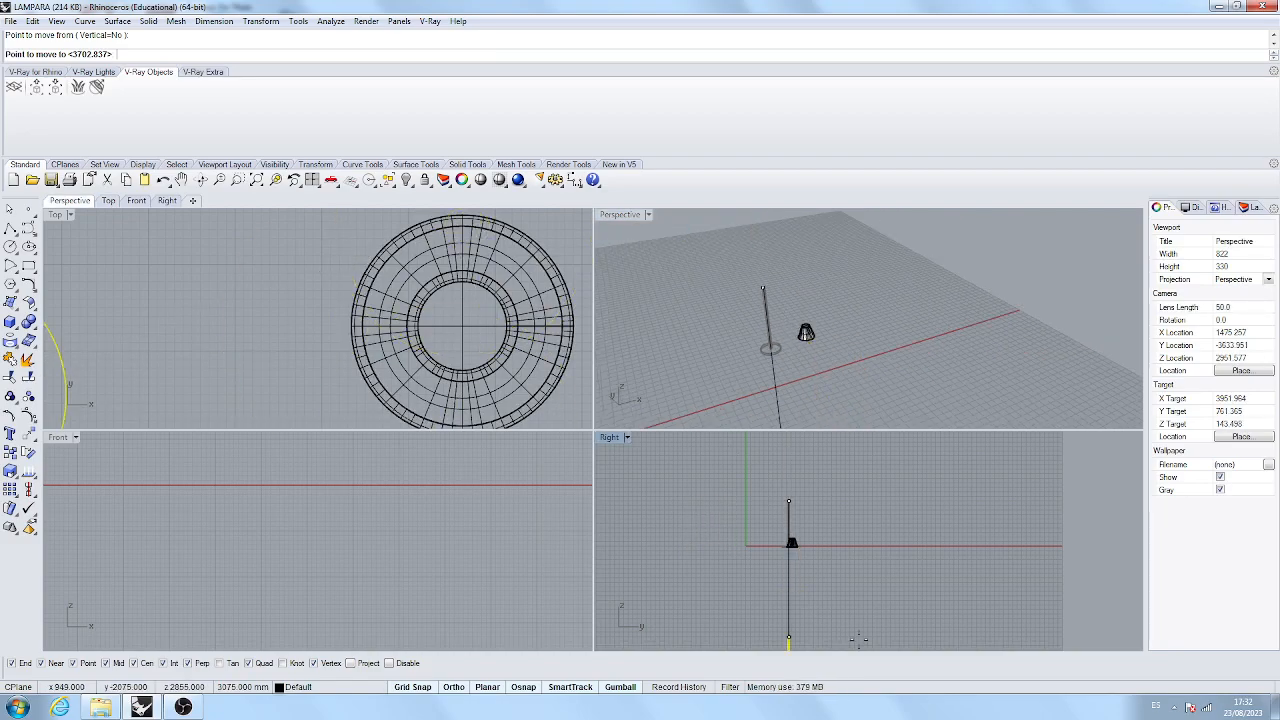
scroll(808, 580, "up", 1)
scroll(808, 580, "up", 5)
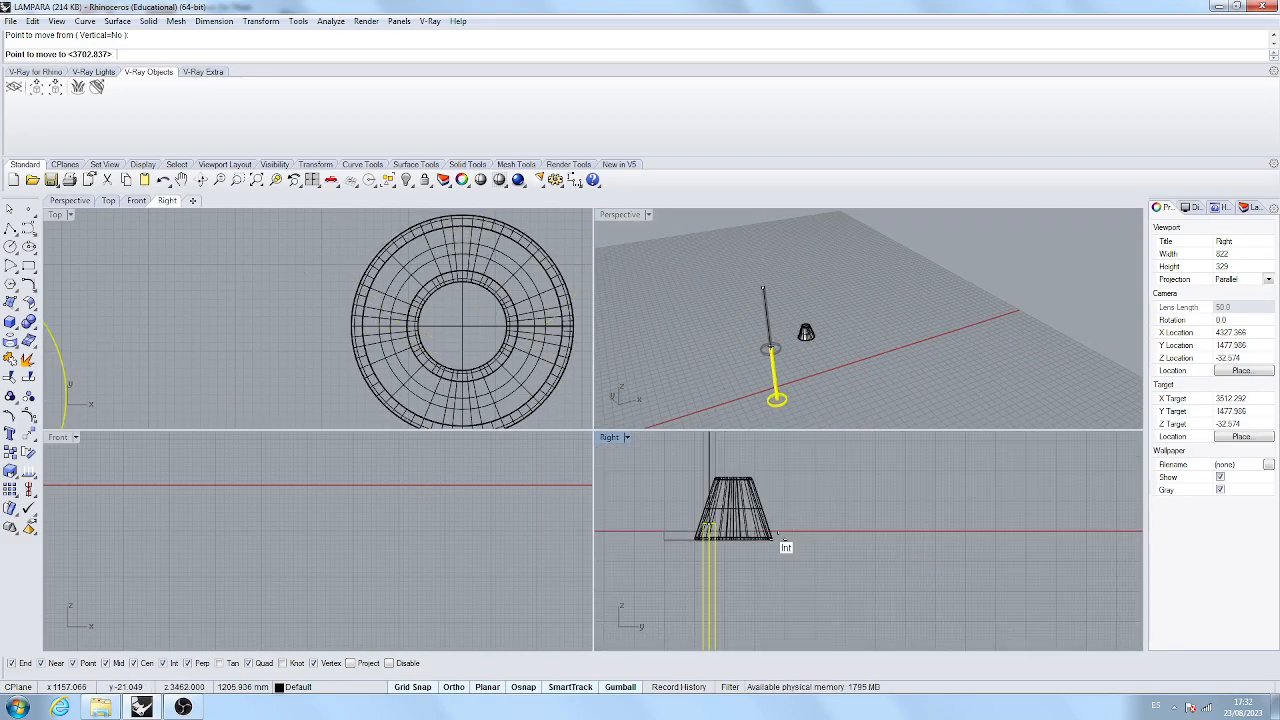
scroll(740, 515, "up", 6)
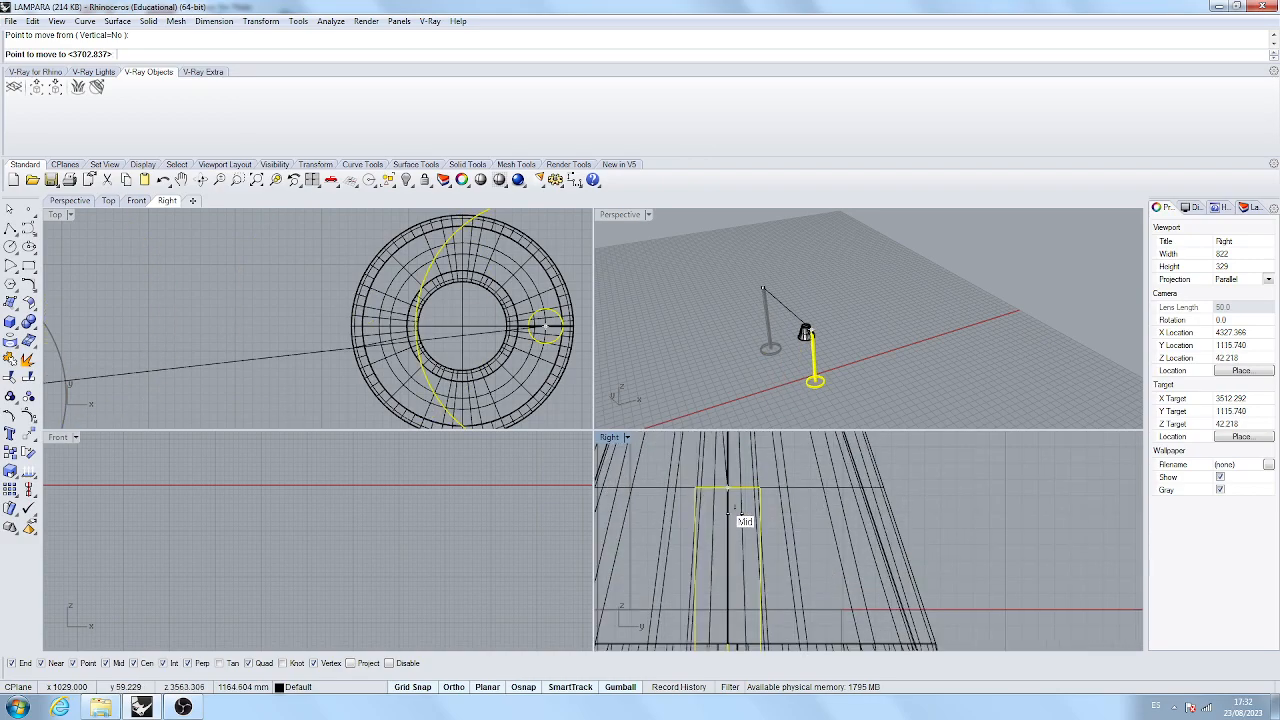
left_click(728, 493)
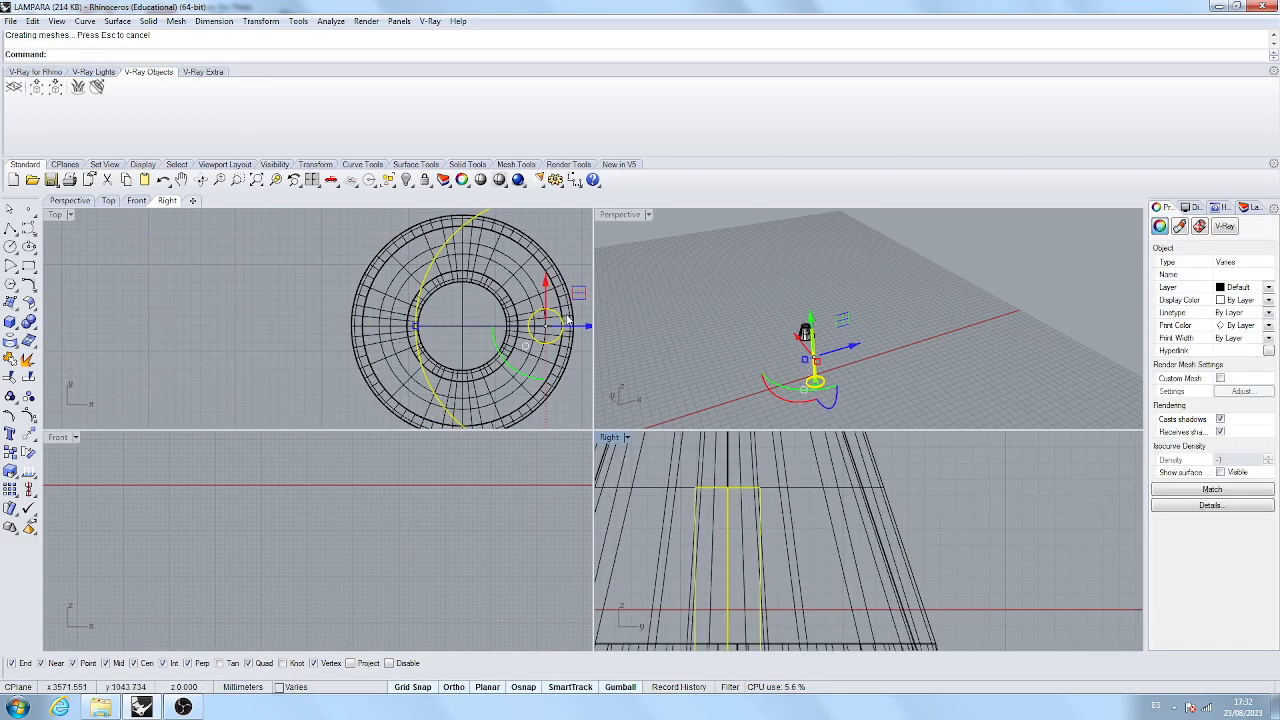
Shift the pole and base horizontally along X until the pole is centred inside the lampshade in plan.
scroll(486, 311, "down", 6)
left_click_drag(556, 320, 513, 319)
scroll(491, 324, "up", 5)
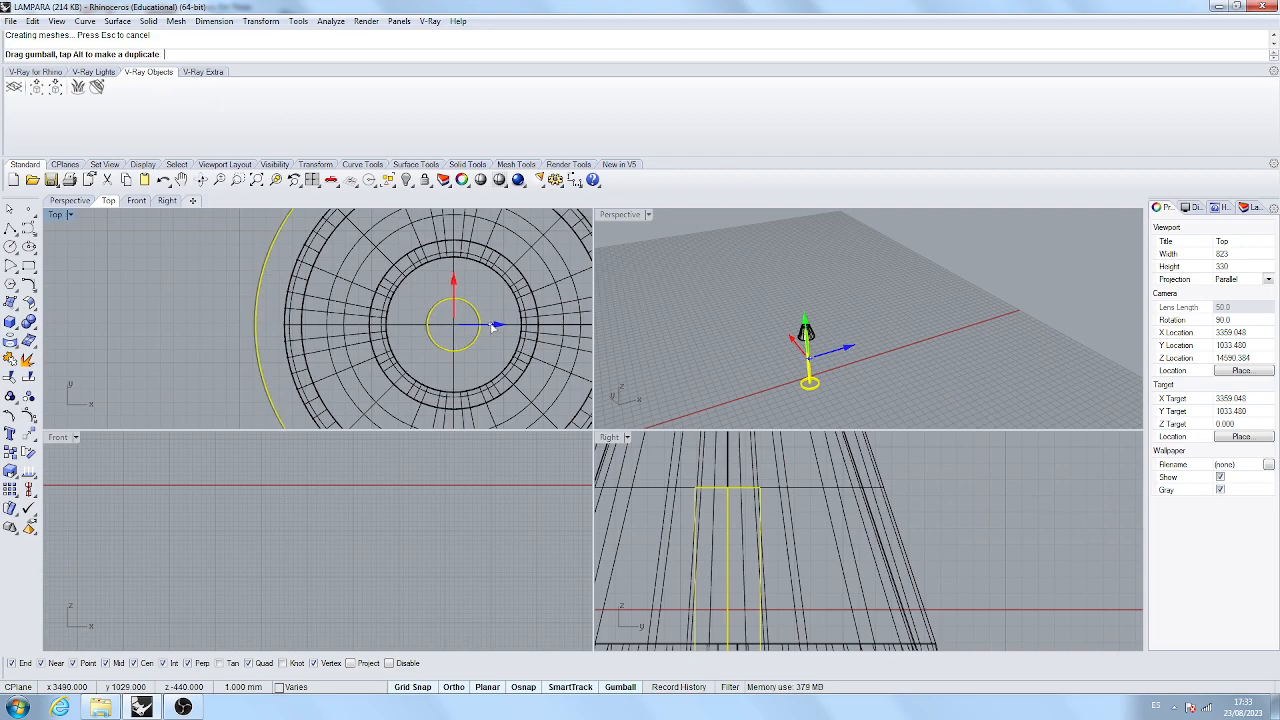
left_click(184, 314)
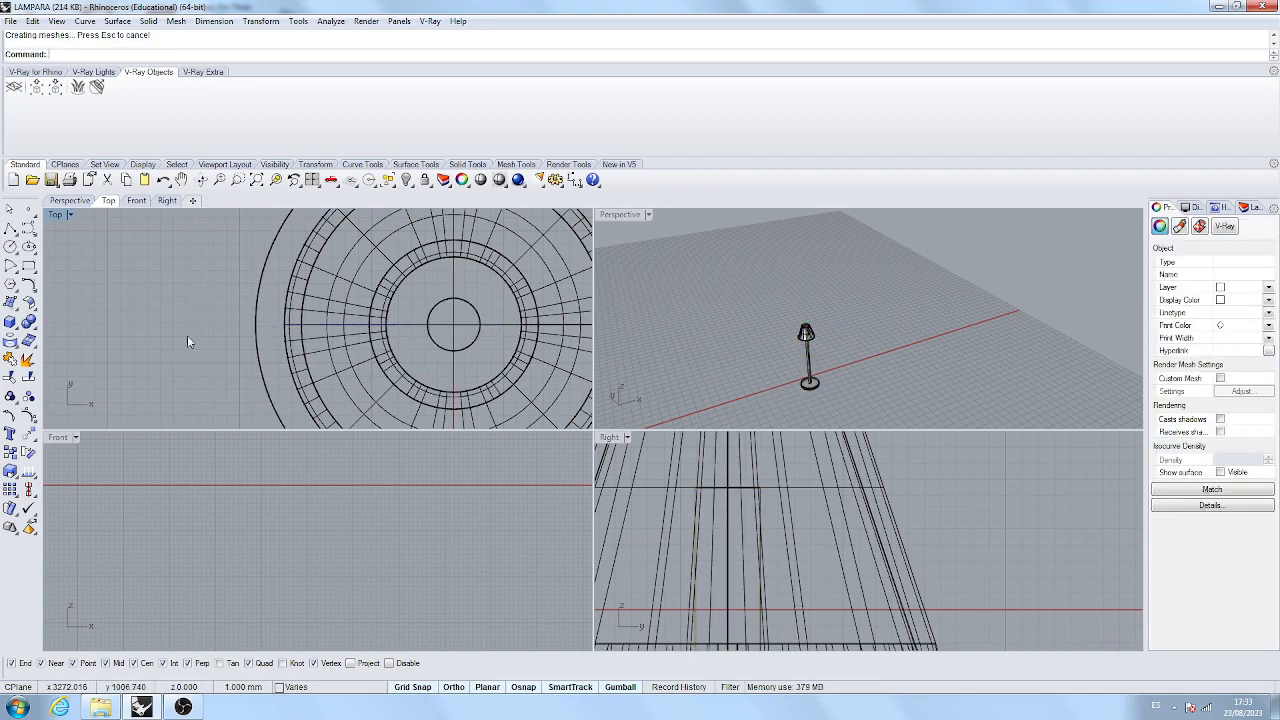
Maximize the perspective view and examine the assembled lamp, including how the pole sits inside the shade from below.
double_click(619, 215)
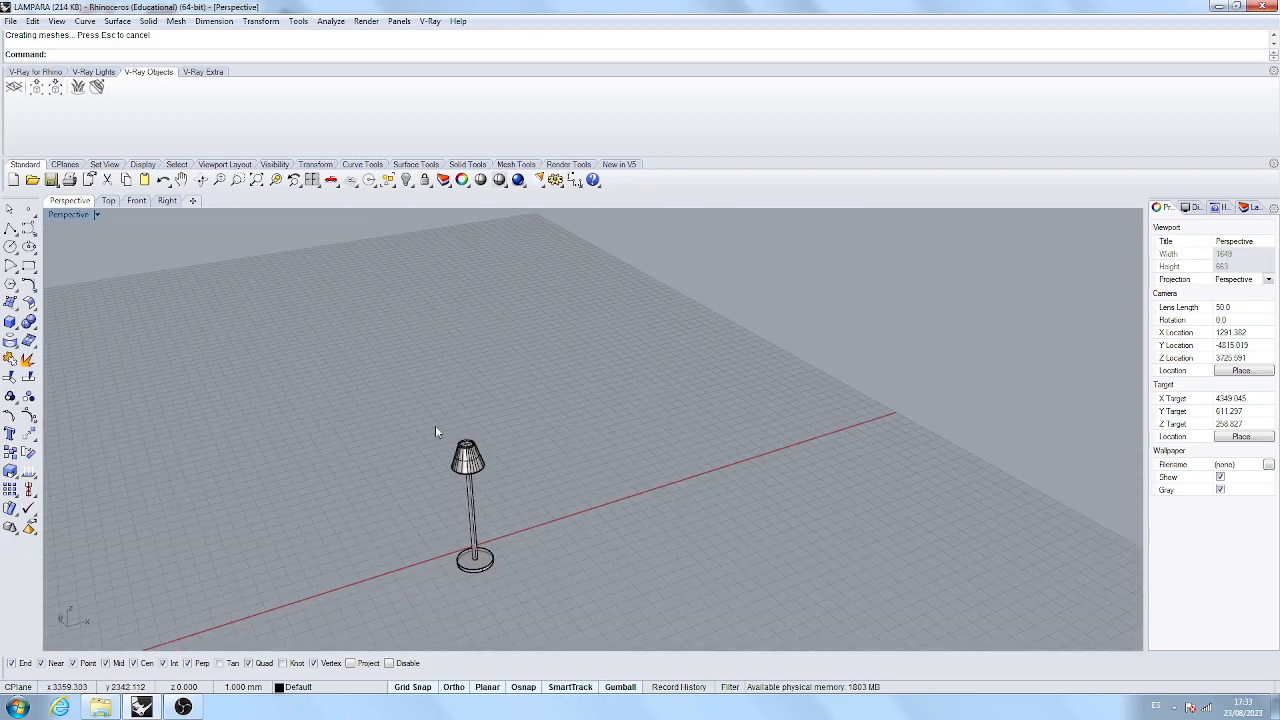
scroll(454, 557, "up", 7)
right_click_drag(508, 475, 552, 460)
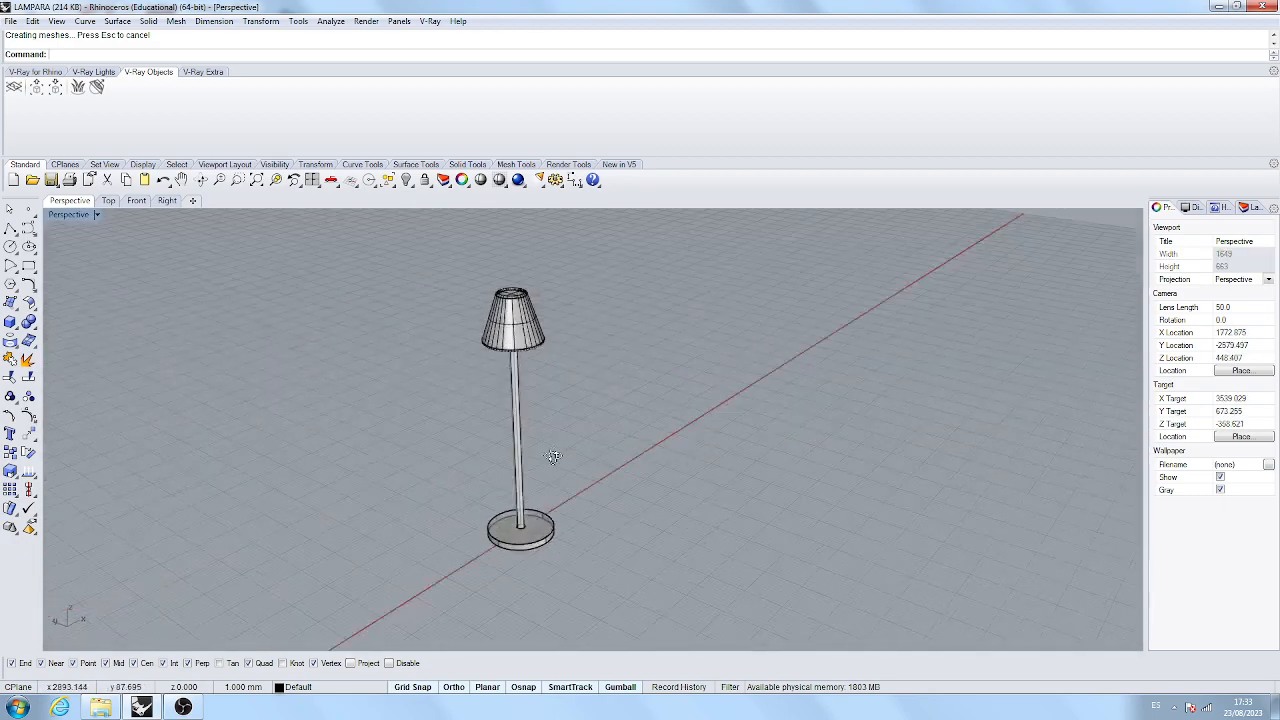
right_click_drag(530, 372, 506, 595)
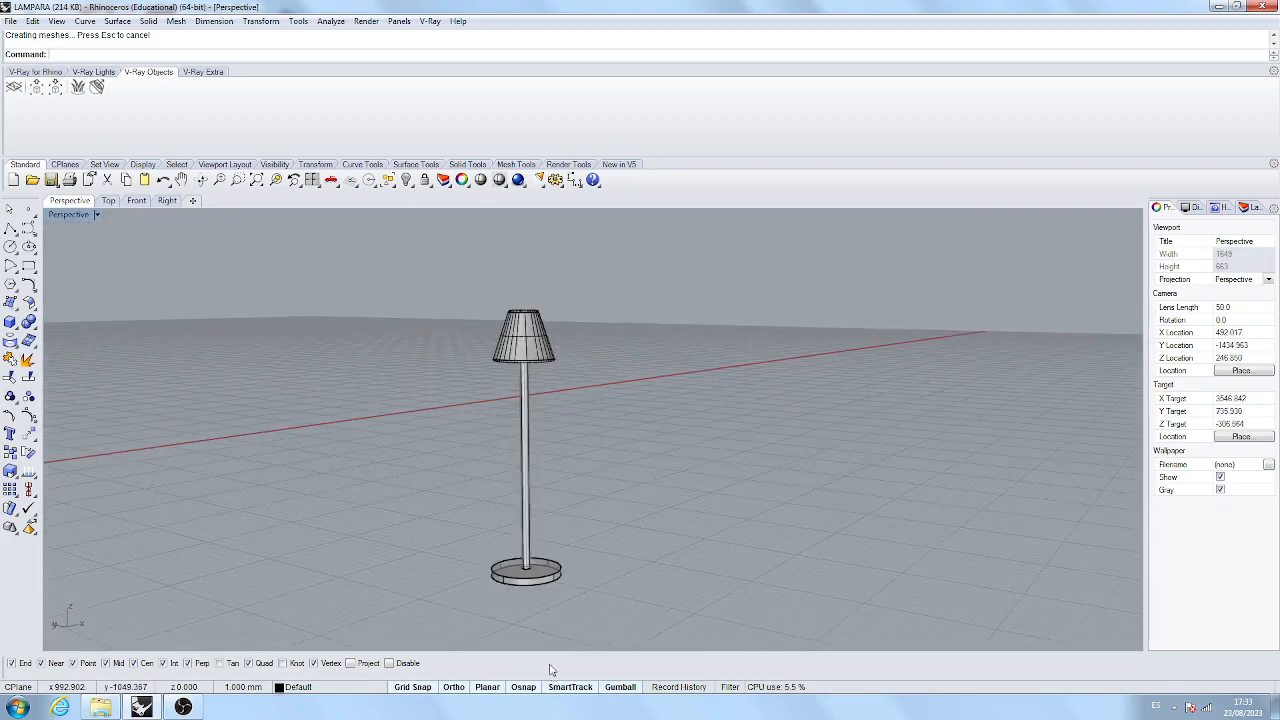
scroll(535, 355, "up", 8)
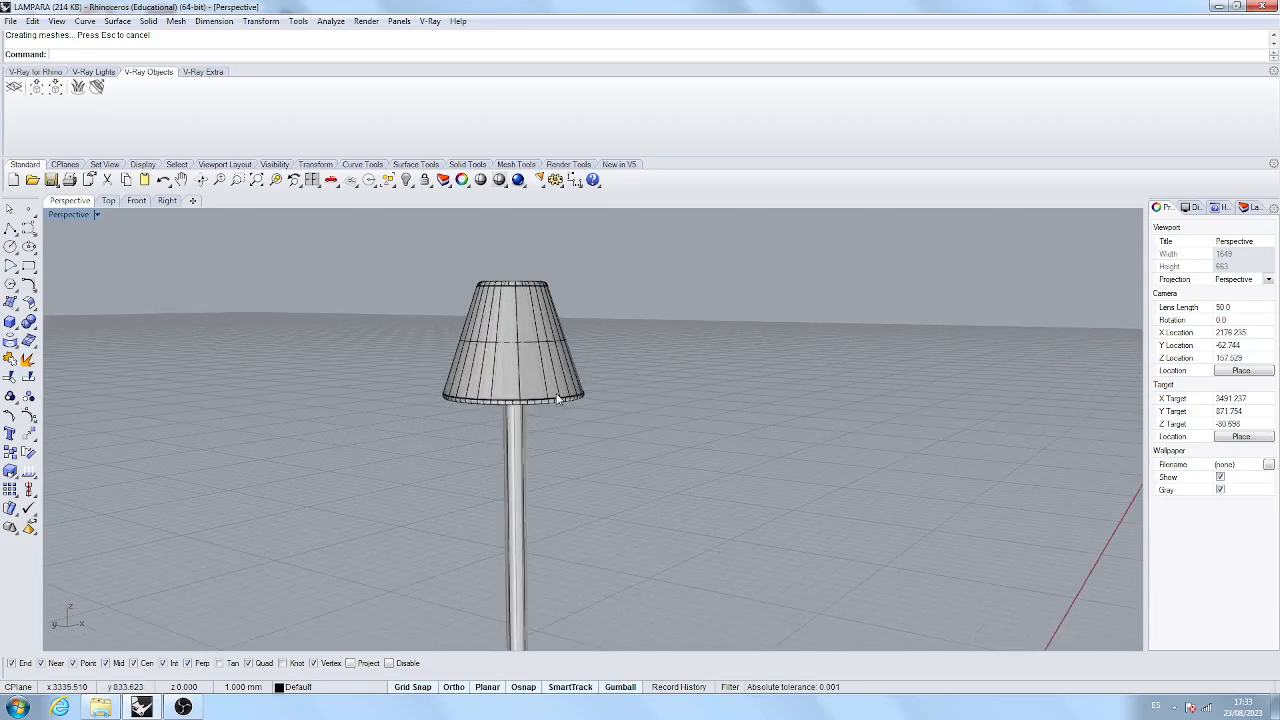
right_click_drag(553, 402, 529, 308)
scroll(504, 432, "up", 7)
mouse_move(514, 482)
right_mouse_down()
mouse_move(542, 420)
mouse_move(541, 461)
mouse_move(517, 488)
right_mouse_up()
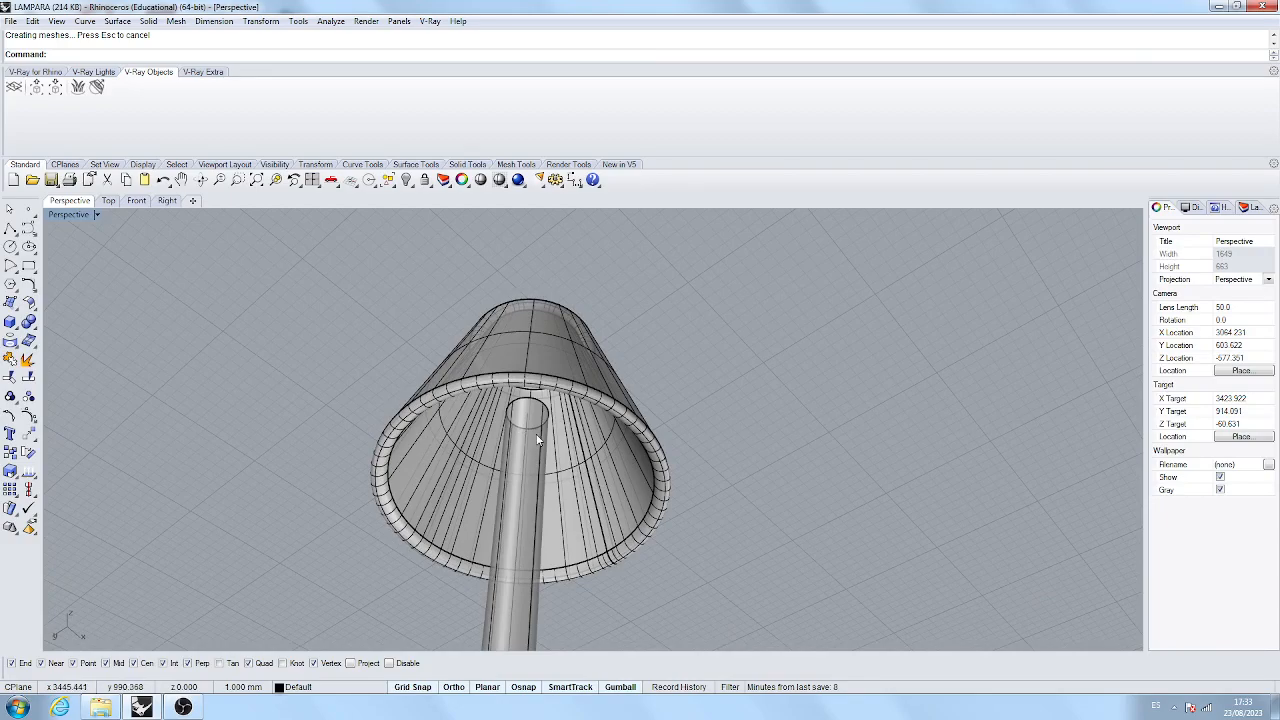
scroll(537, 440, "down", 15)
right_click_drag(666, 447, 384, 663)
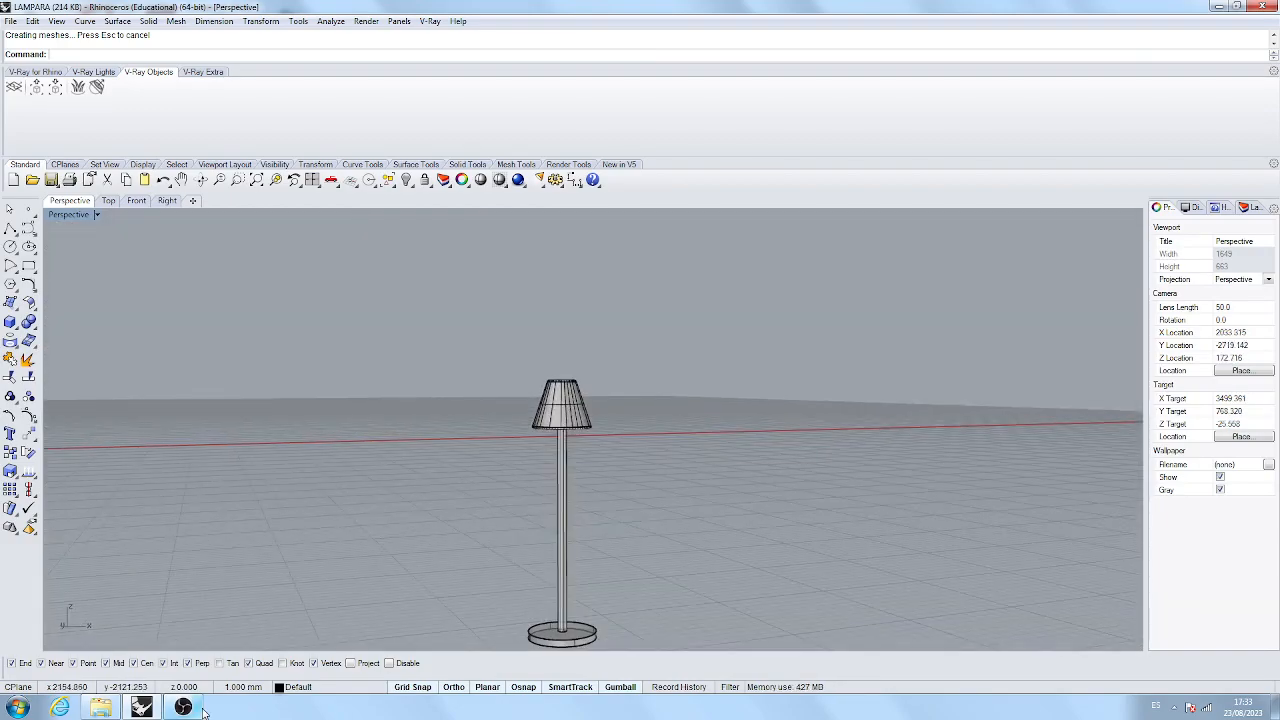
Switch to Google Chrome, search for "warehouse sketchup" and open the 3D Warehouse site, dismissing the browser's update notice.
left_click(18, 707)
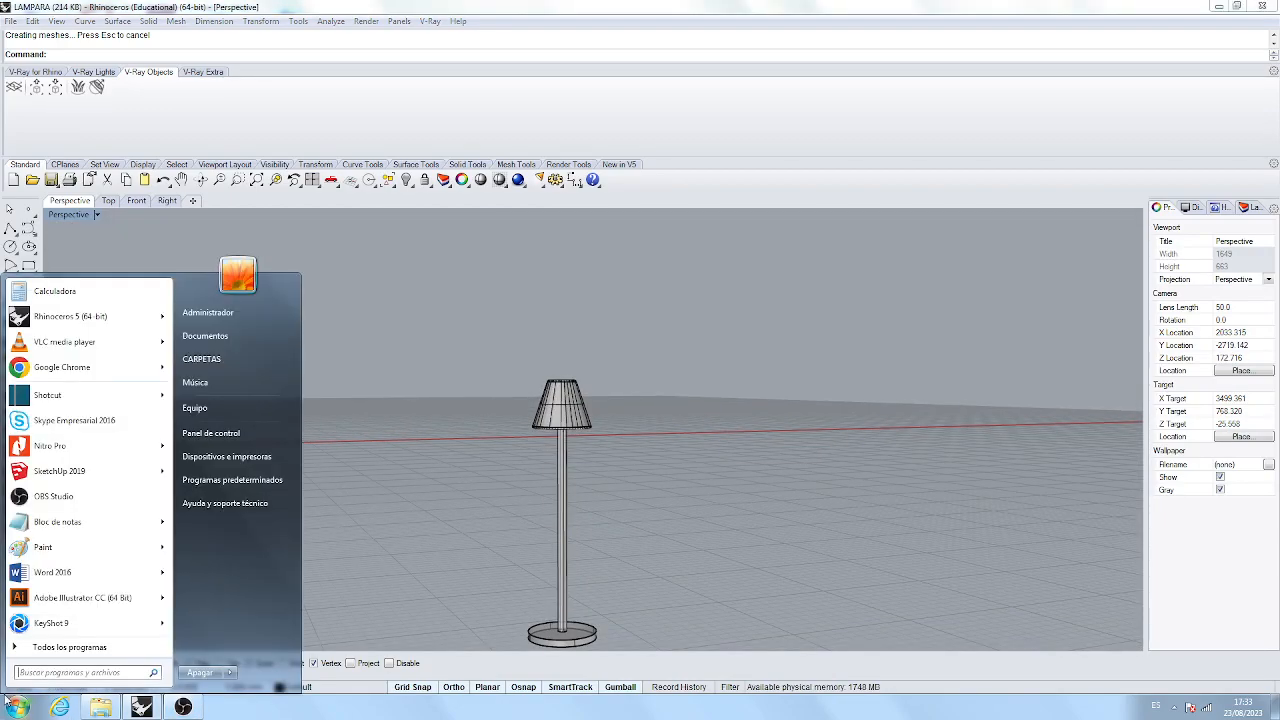
mouse_move(78, 578)
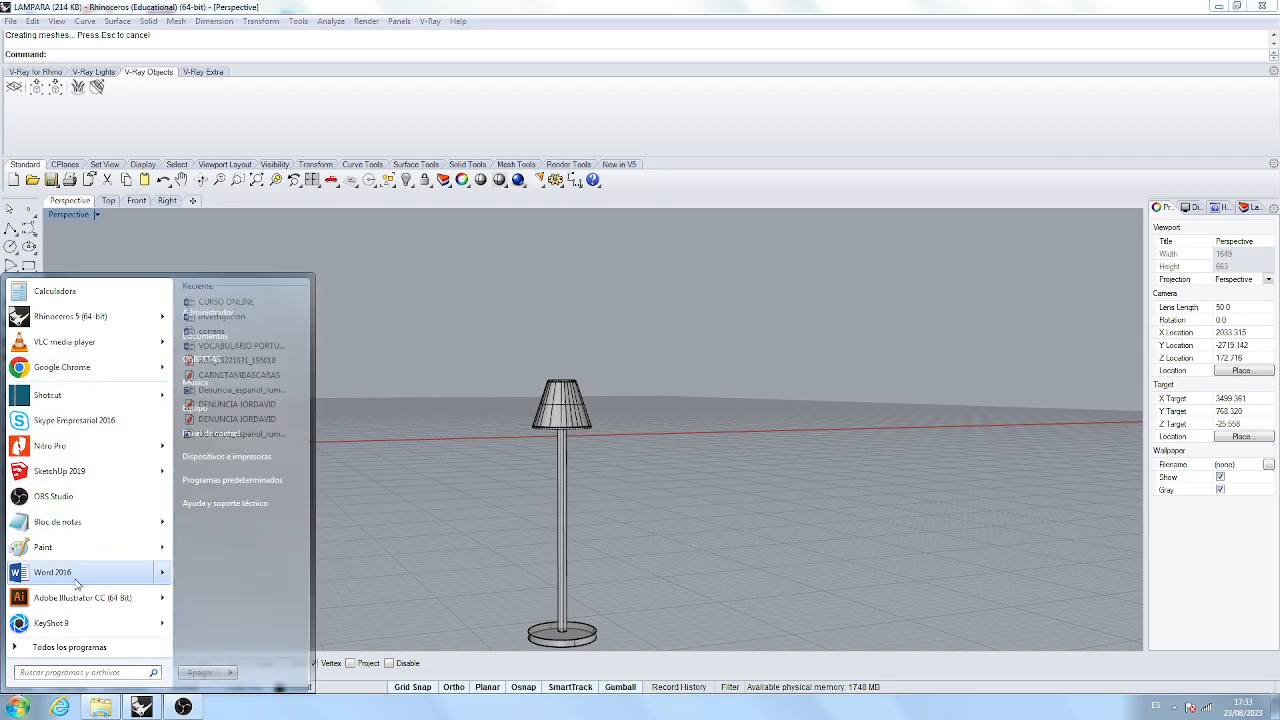
left_click(118, 368)
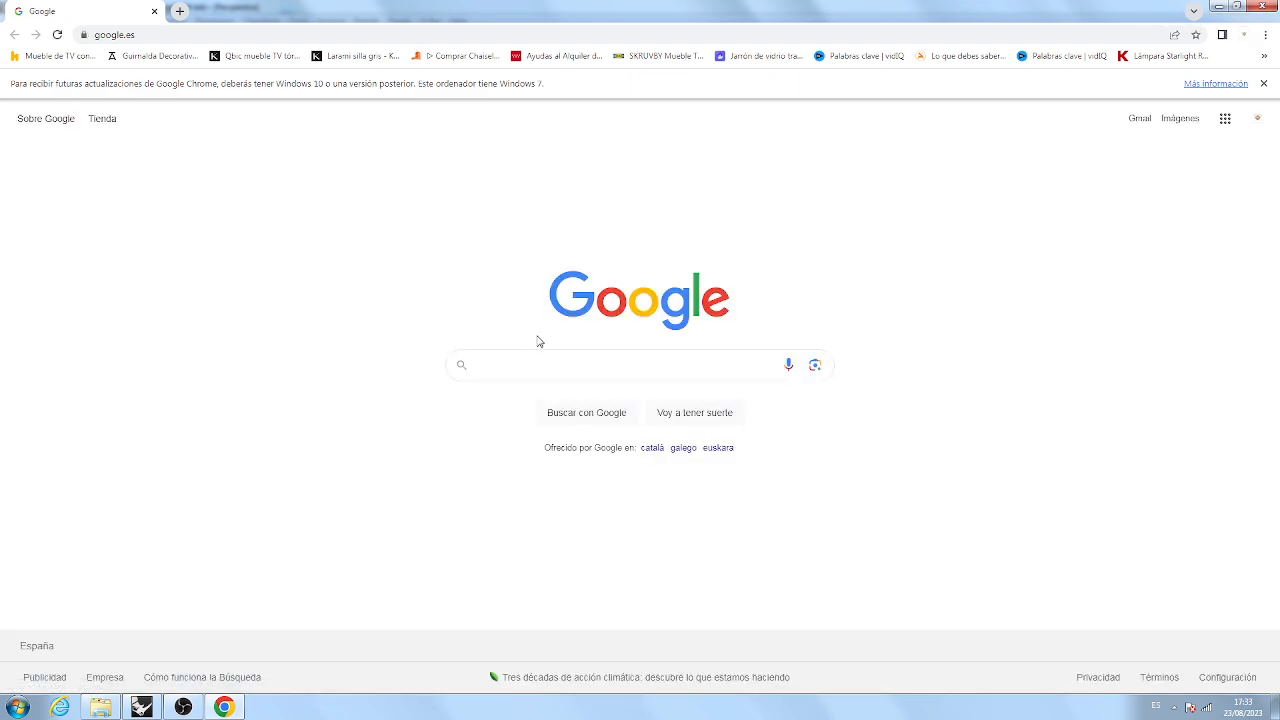
type("ware")
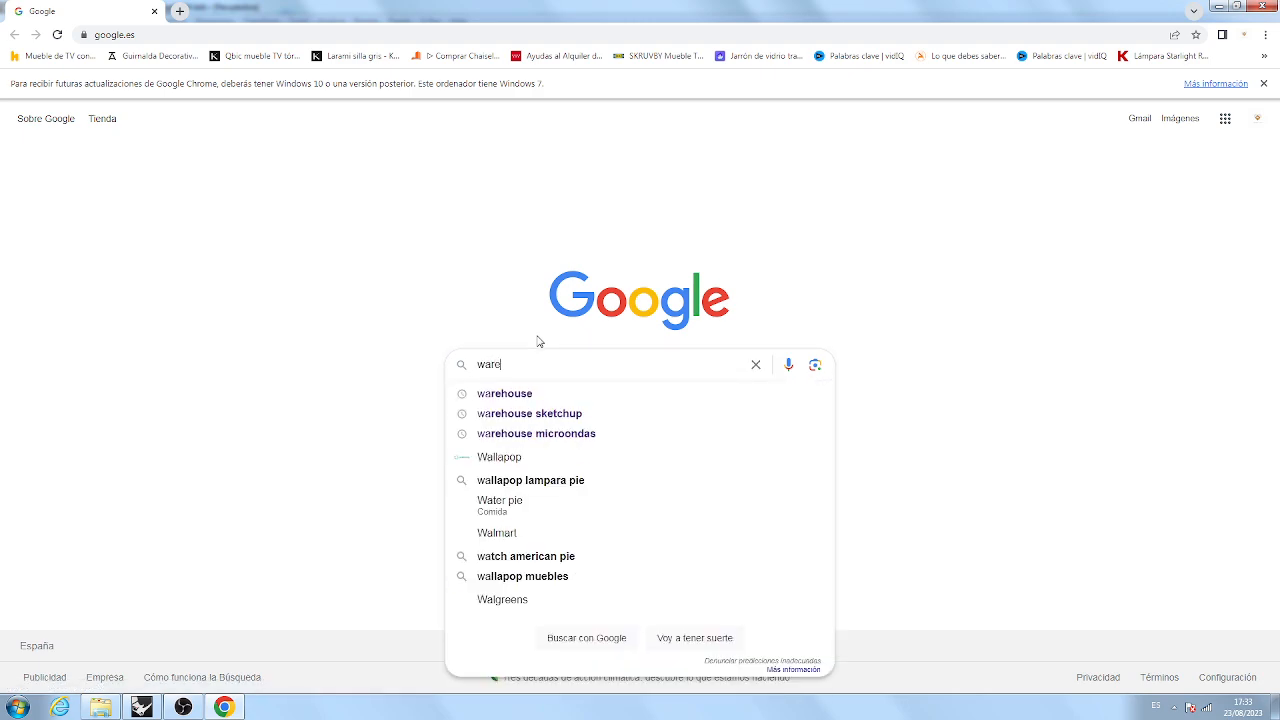
type("house sketchup")
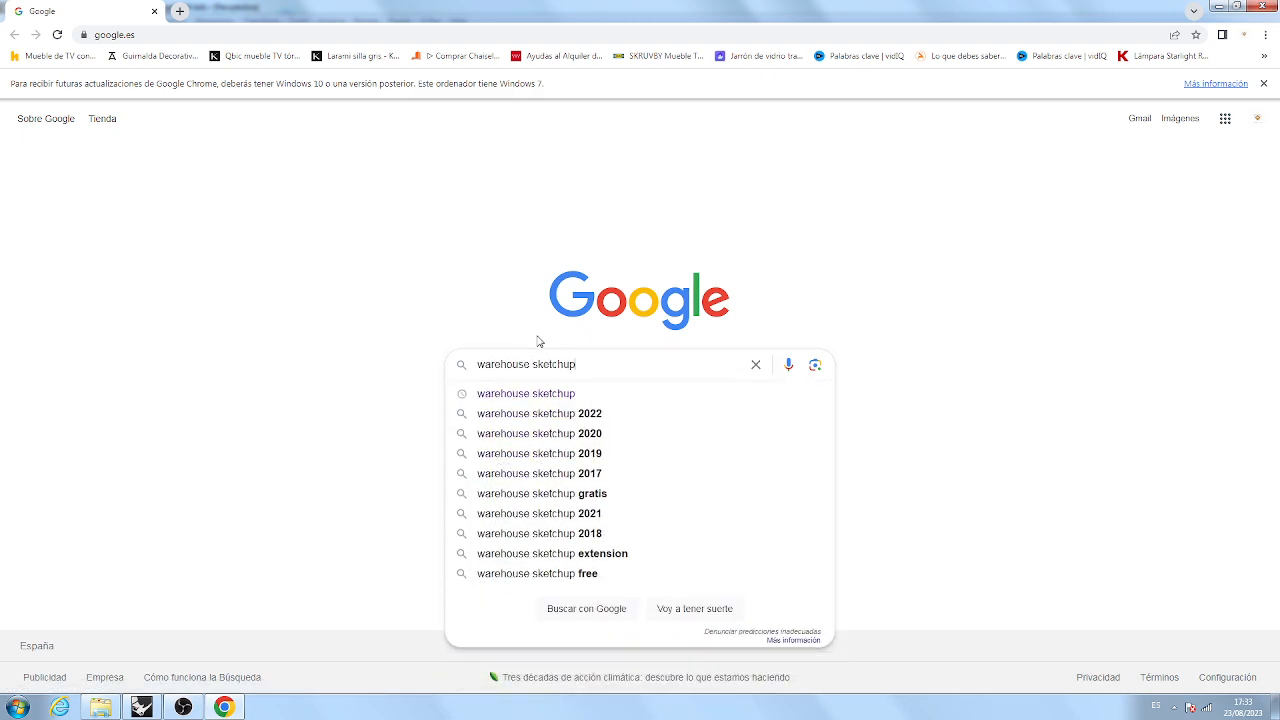
key("Return")
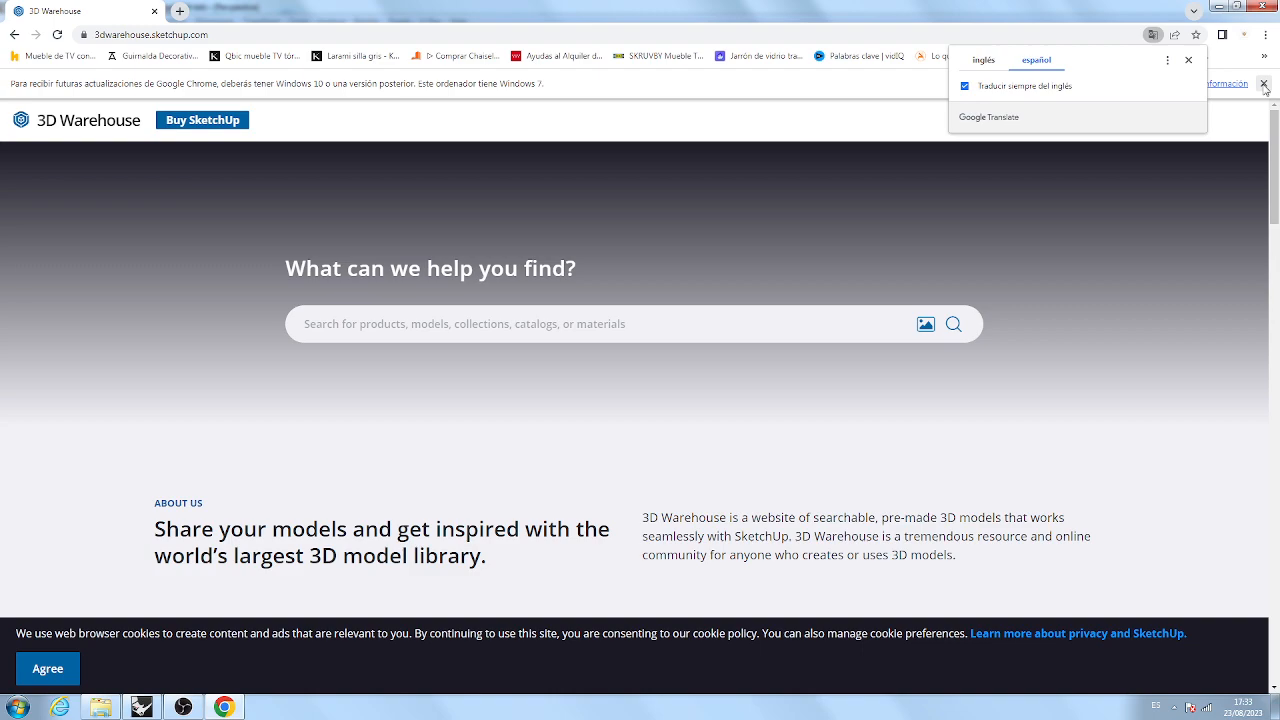
left_click(1264, 84)
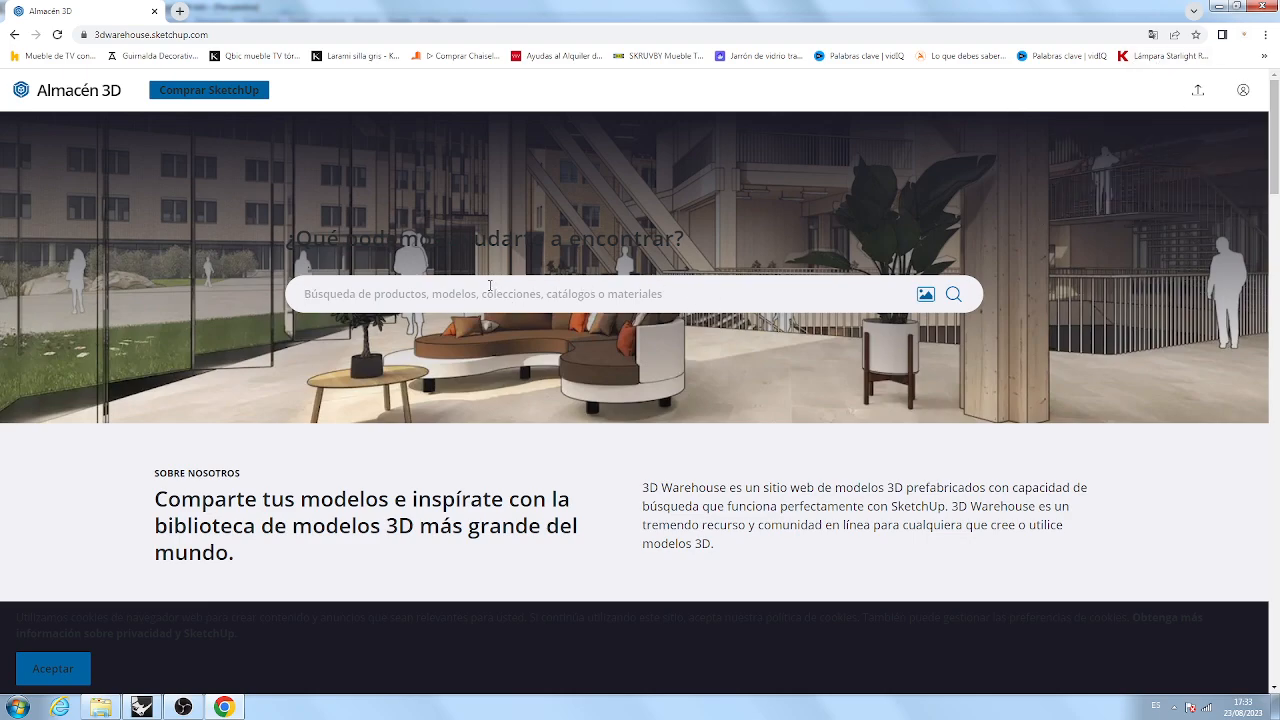
Search the 3D Warehouse for "bombilla".
type("lampra")
key("Return")
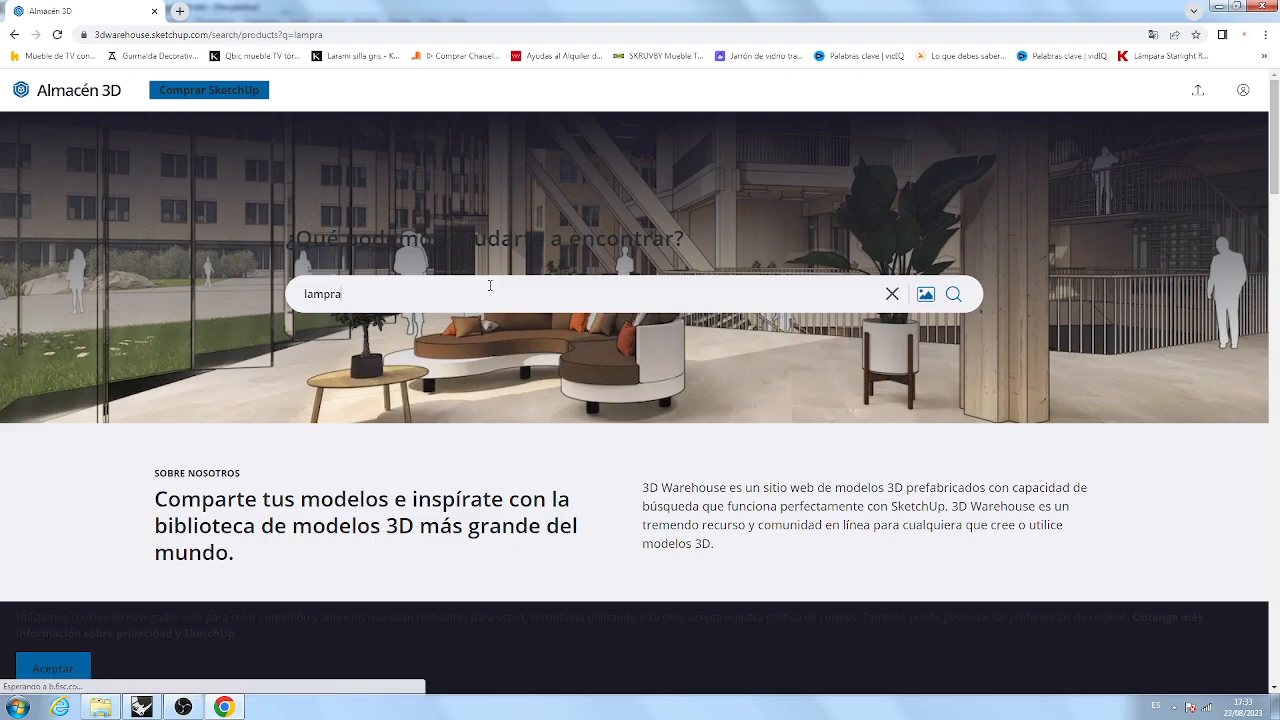
key("BackSpace")
key("BackSpace")
key("BackSpace")
key("BackSpace")
key("BackSpace")
type("bombilla")
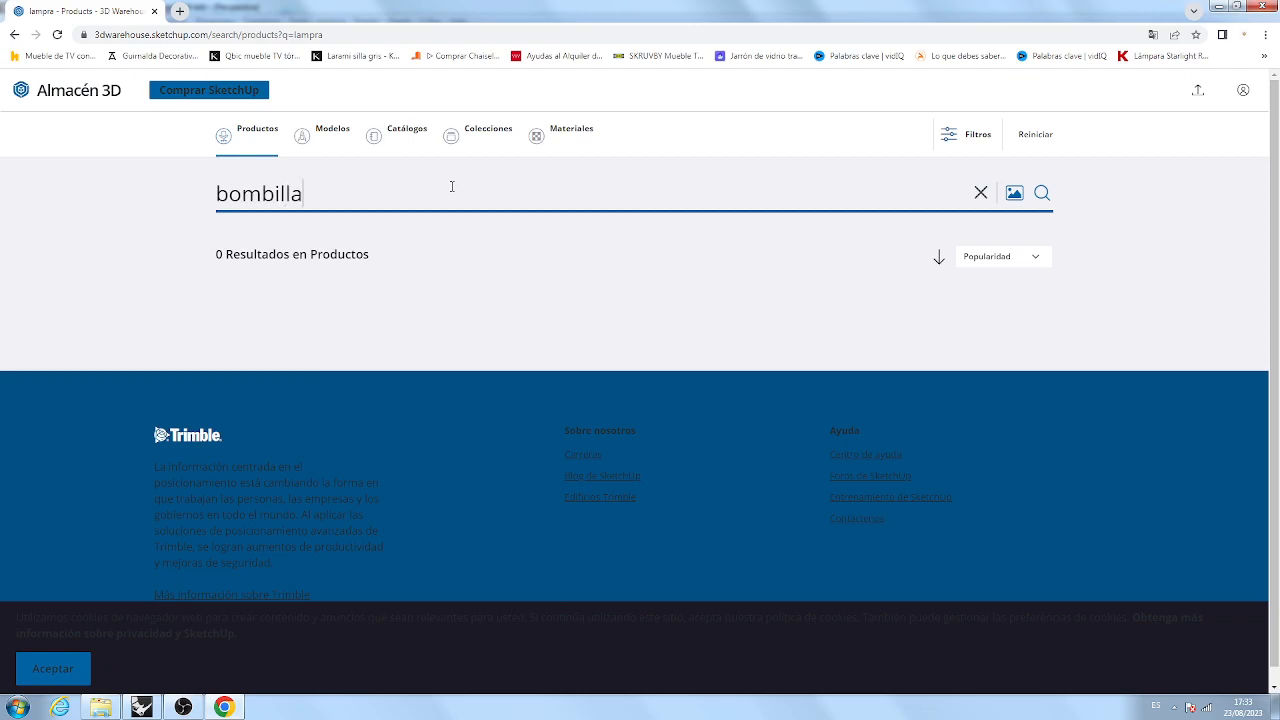
key("Return")
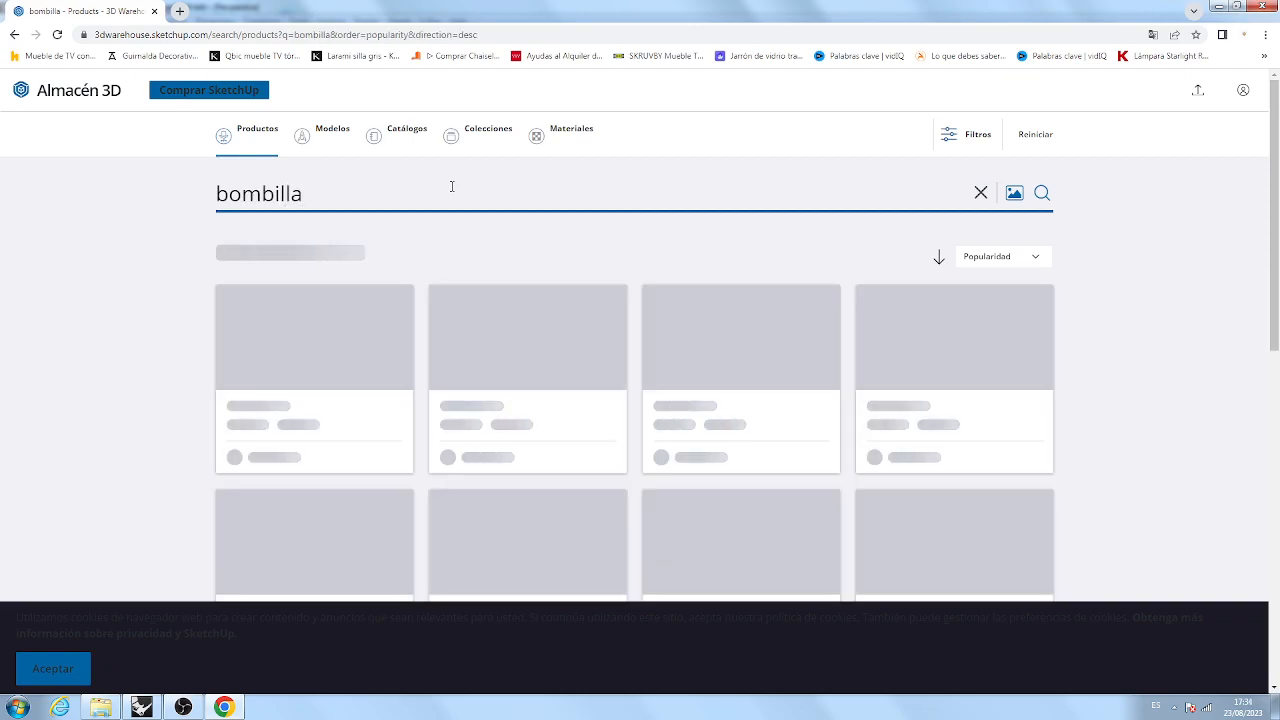
Browse the "bombilla" product results for a light bulb model that suits the lamp.
scroll(740, 360, "down", 5)
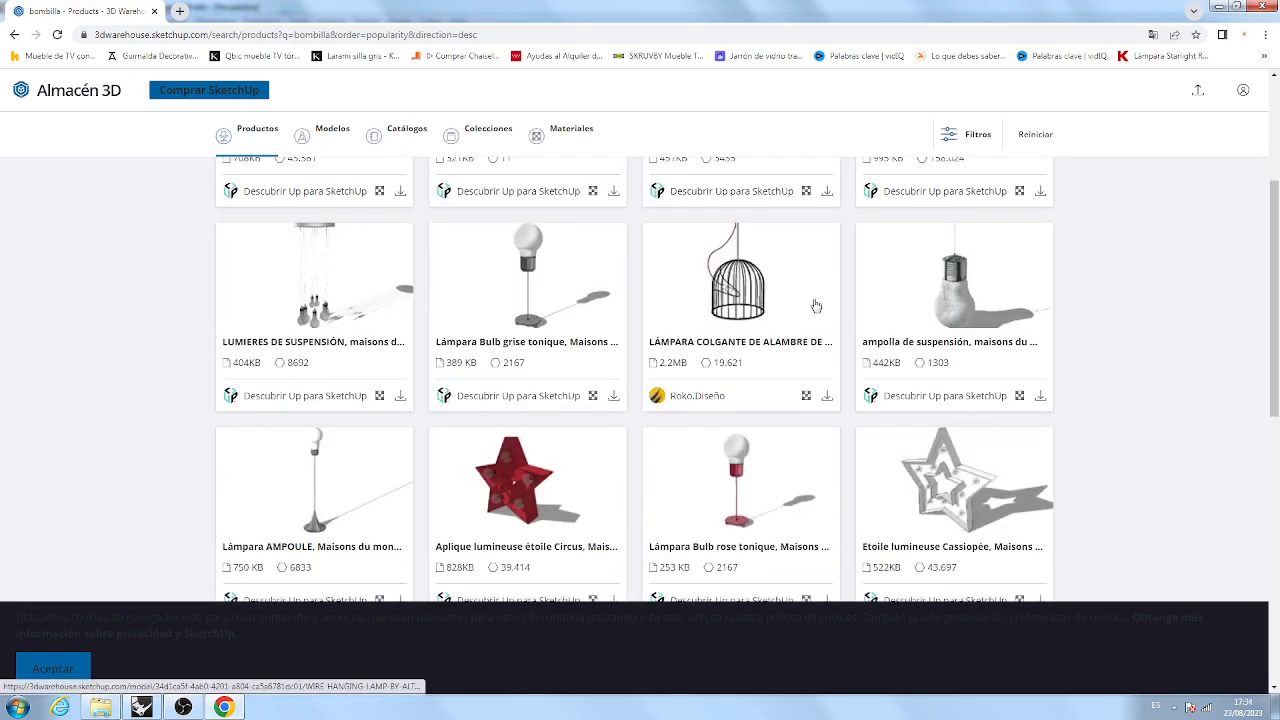
scroll(346, 374, "up", 5)
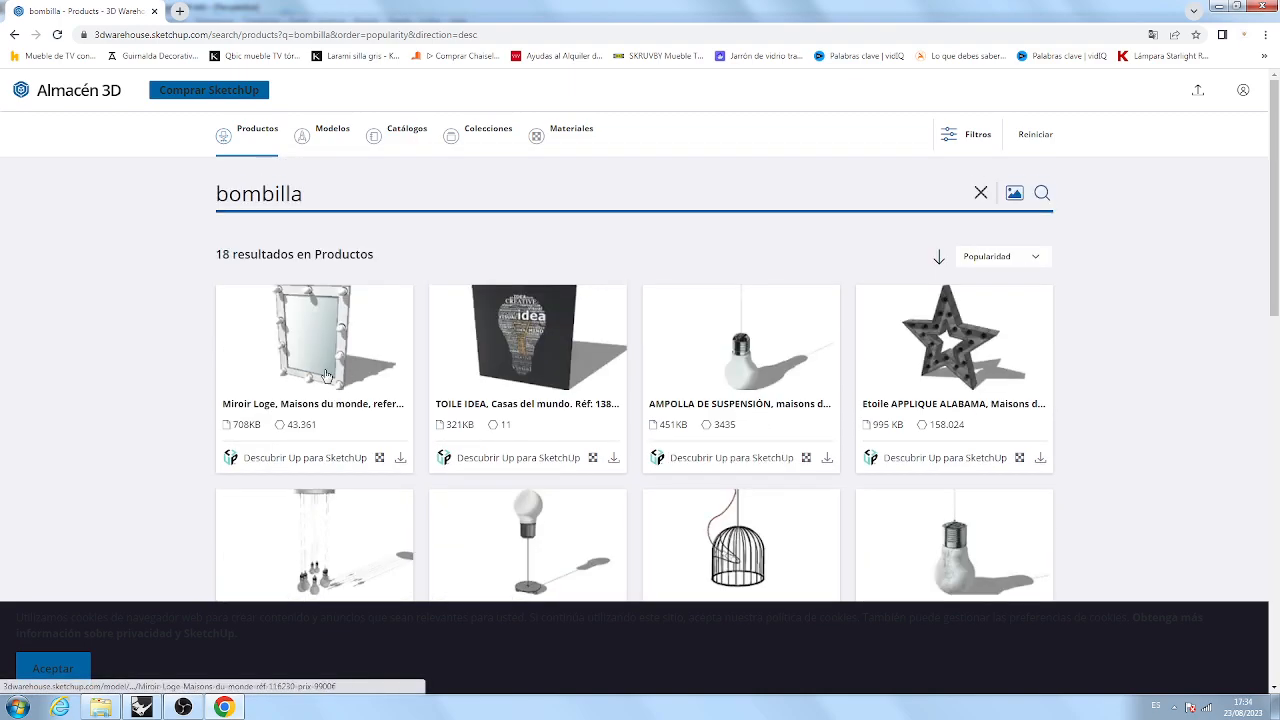
scroll(712, 371, "down", 1)
scroll(712, 371, "down", 2)
scroll(740, 355, "up", 3)
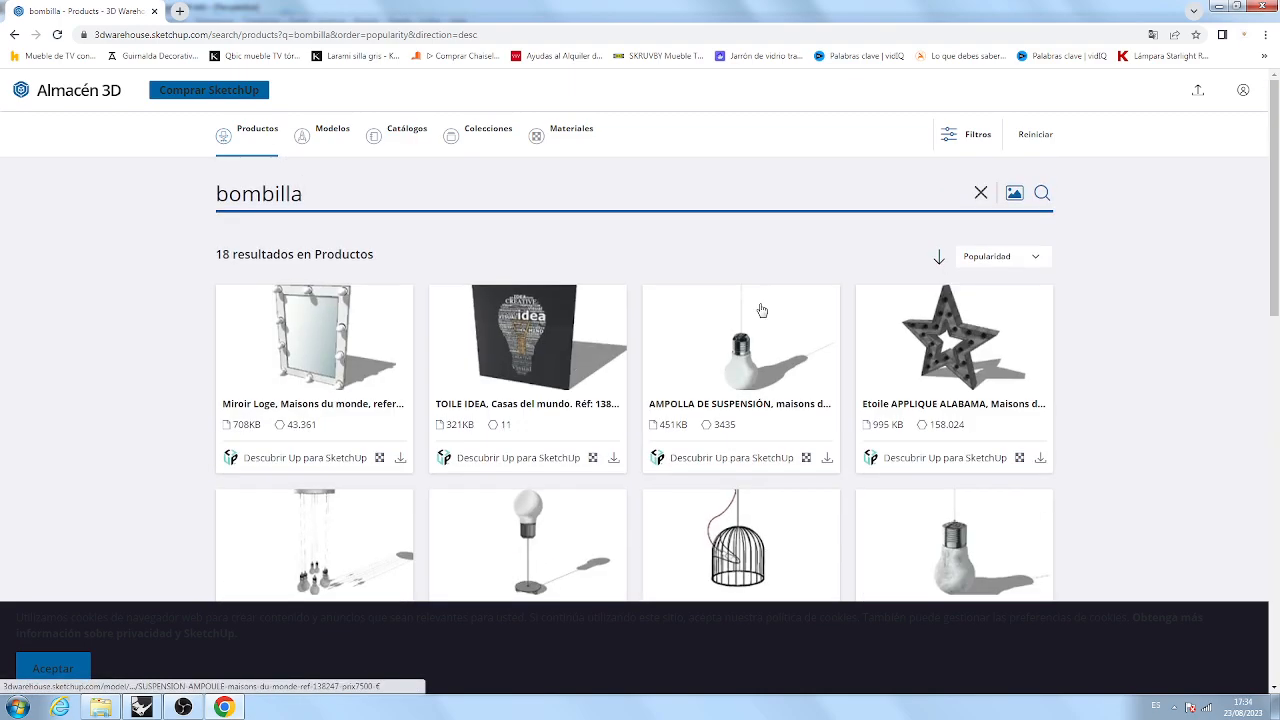
scroll(752, 347, "down", 8)
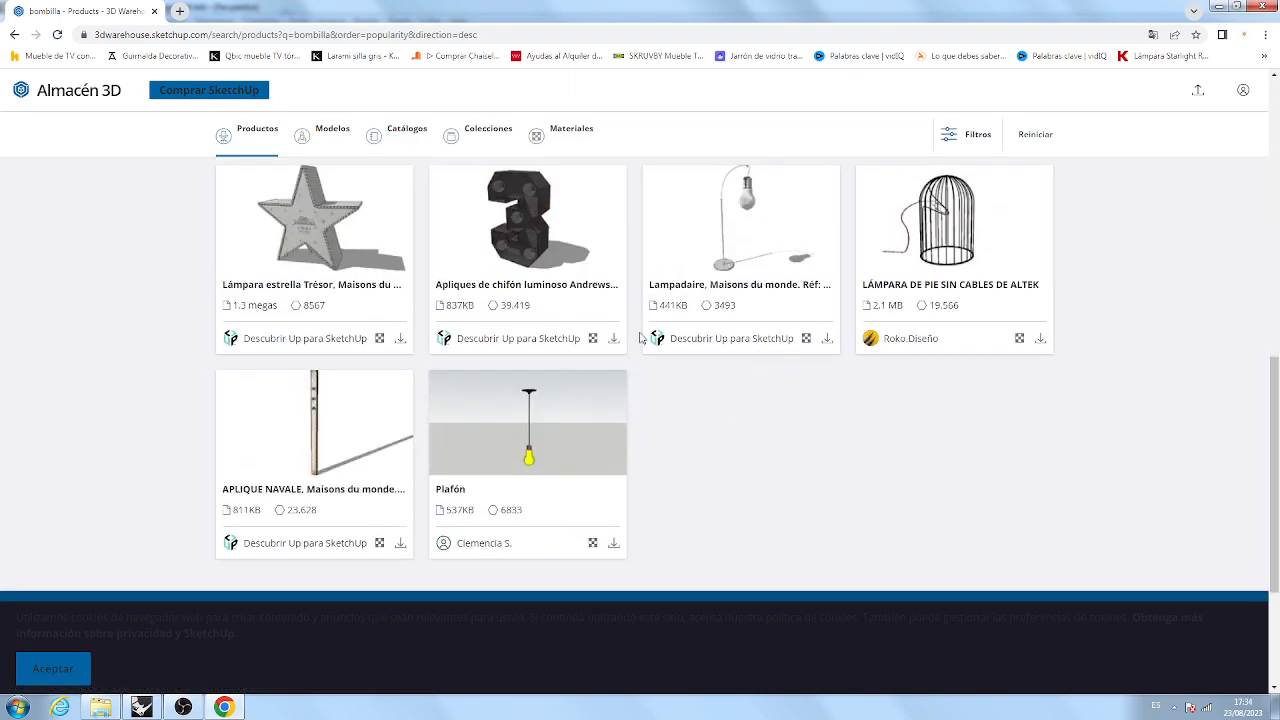
scroll(737, 409, "up", 6)
Switch to Rhinoceros, look up the command for importing a file, and examine the assembled lamp in the perspective view.
left_click(141, 707)
scroll(478, 390, "down", 4)
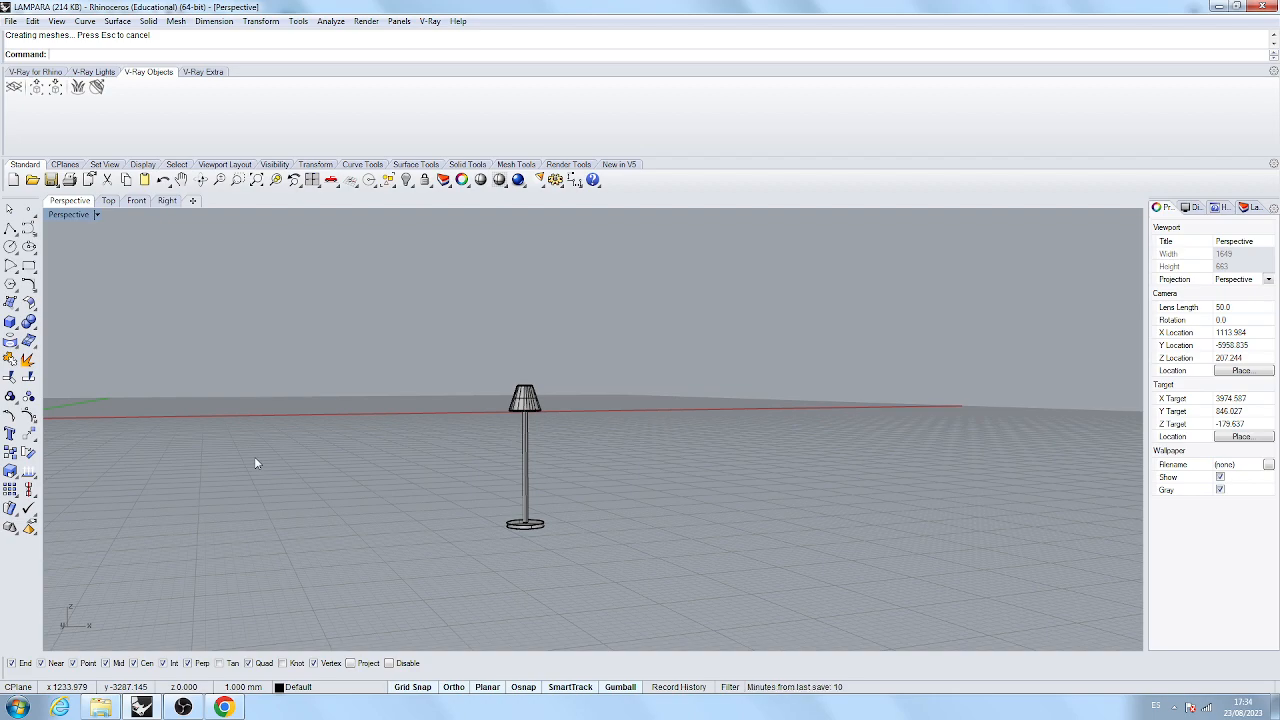
left_click(6, 7)
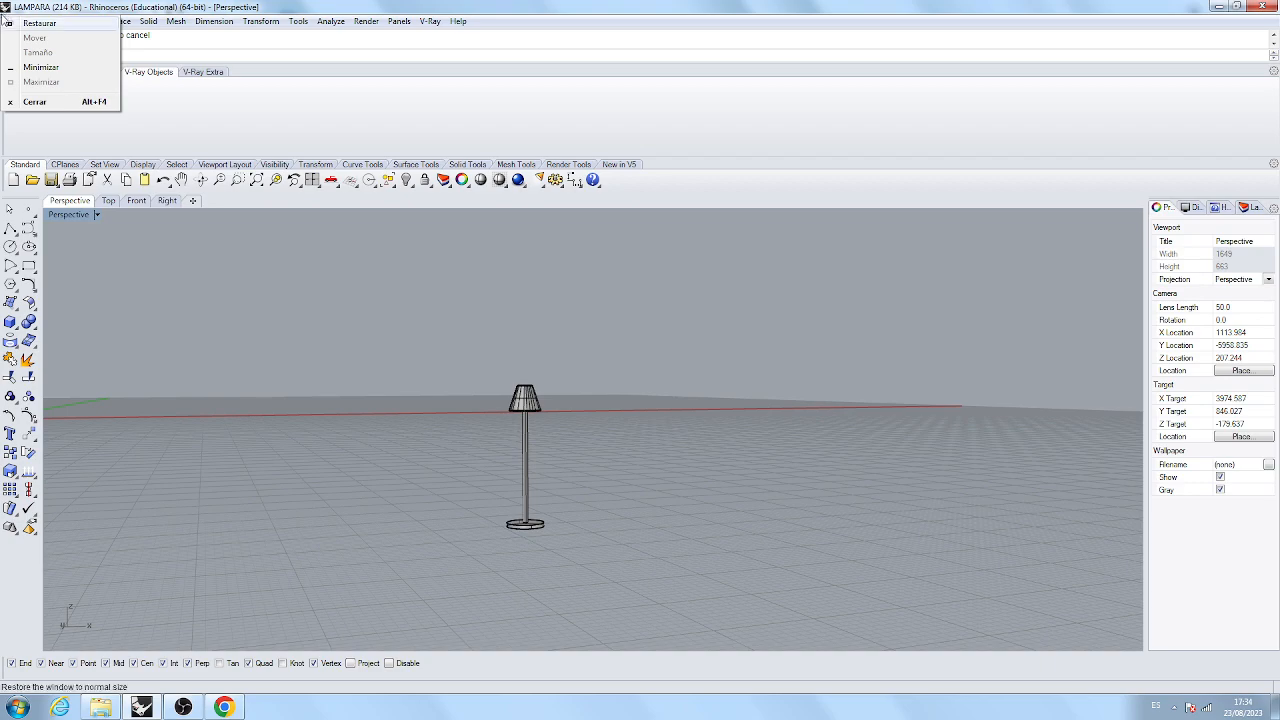
left_click(6, 14)
left_click(10, 21)
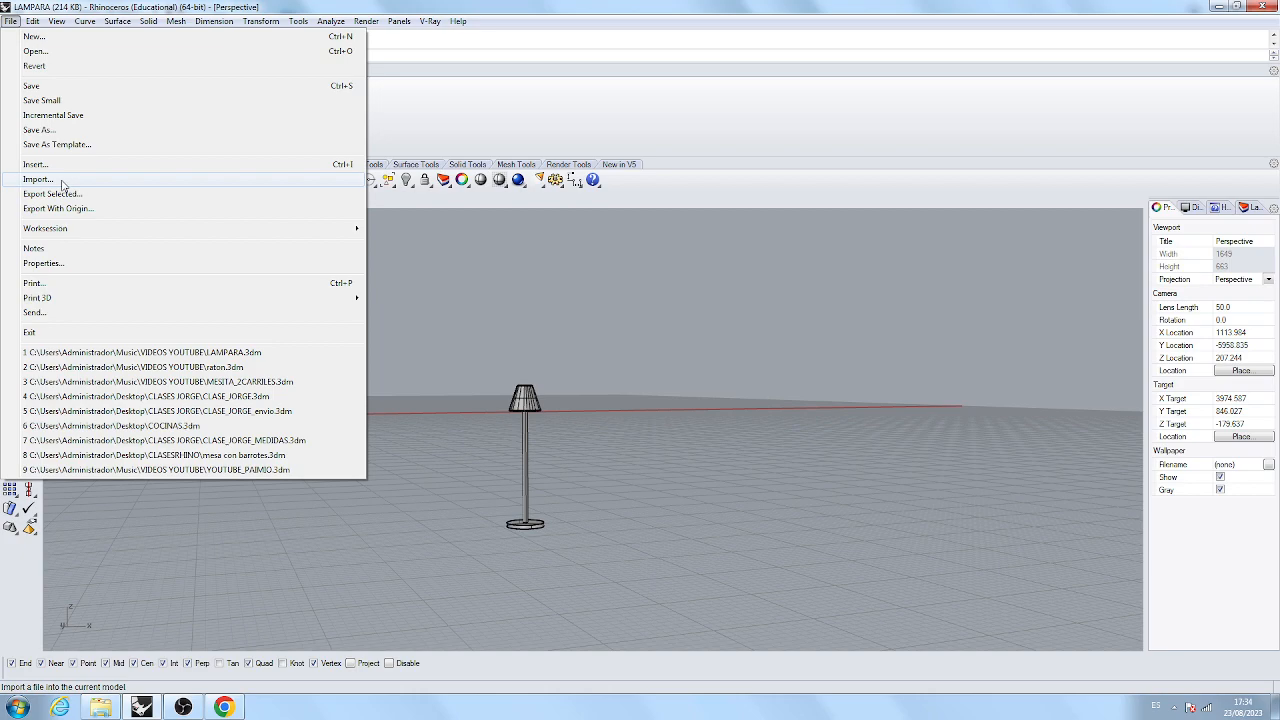
left_click(471, 648)
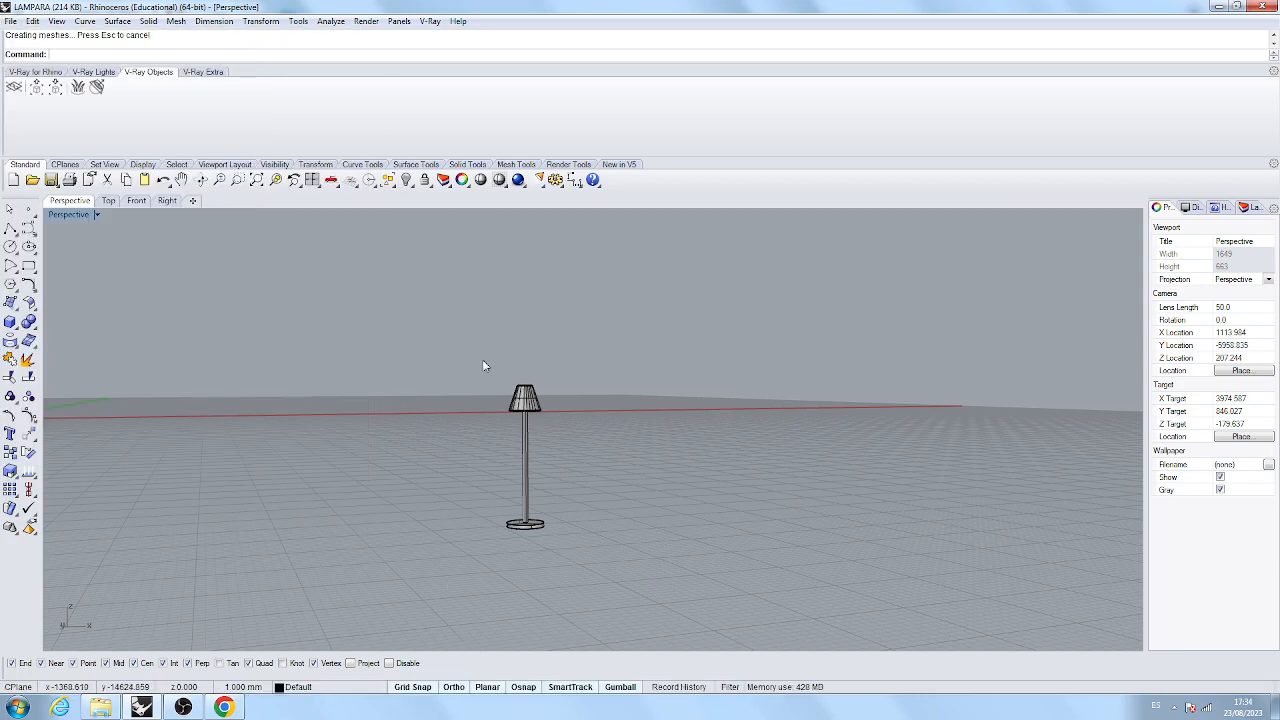
scroll(484, 362, "up", 6)
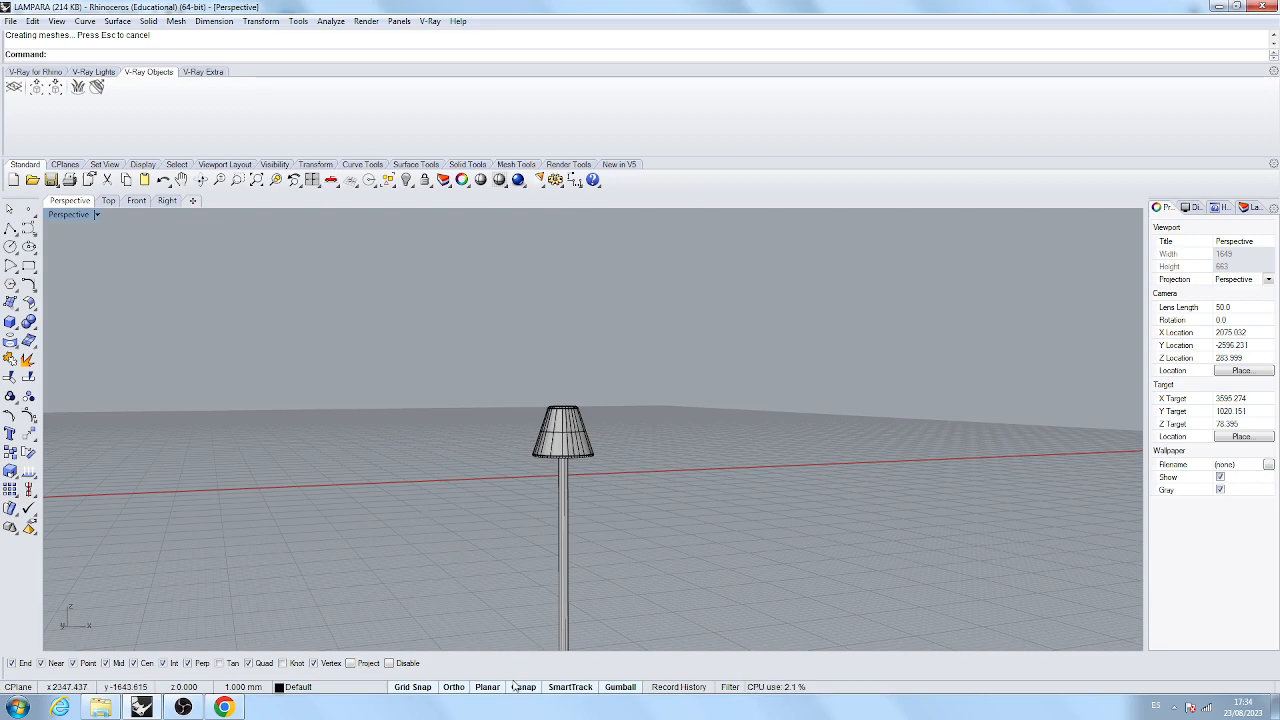
right_click_drag(563, 491, 529, 434)
right_click_drag(671, 517, 703, 541)
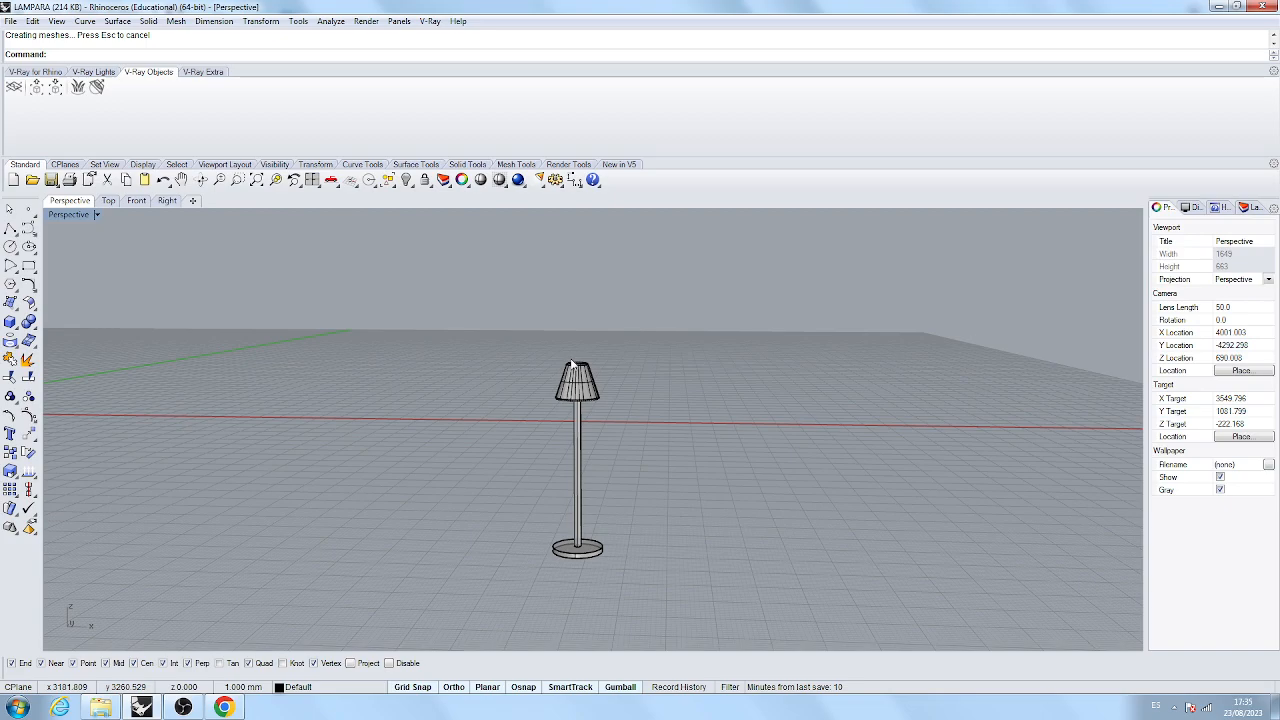
mouse_move(141, 708)
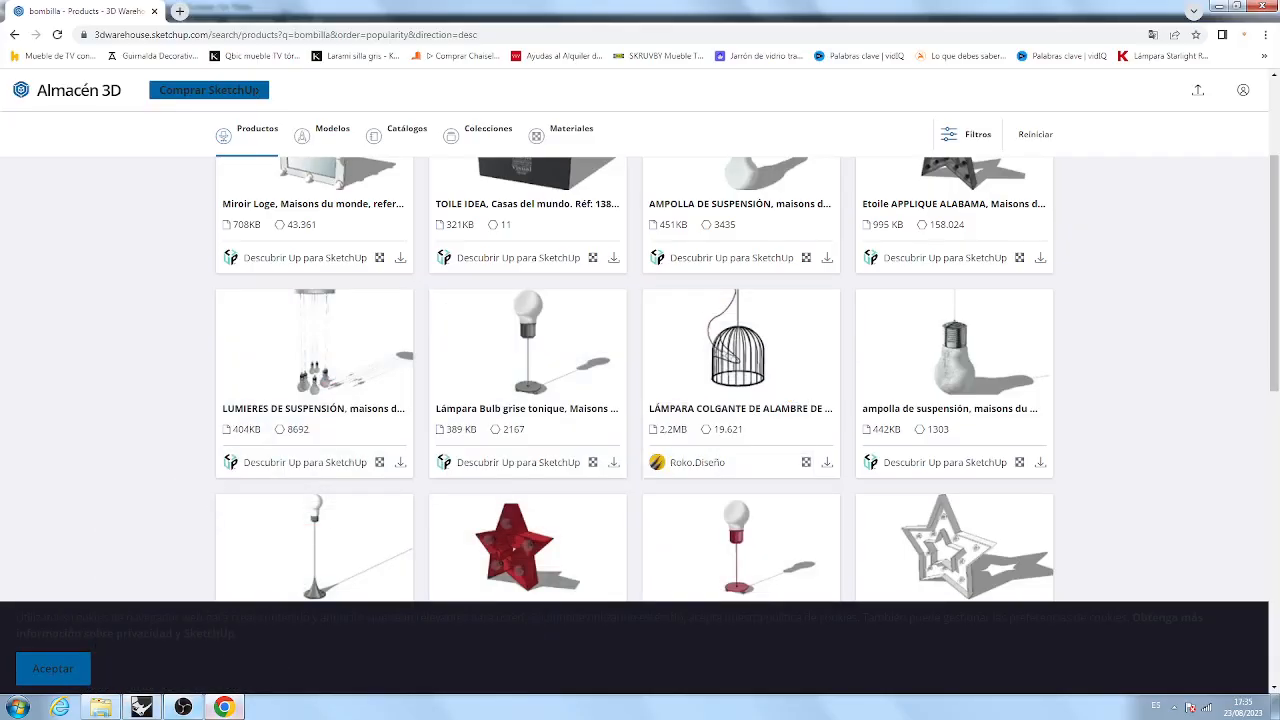
left_click(198, 711)
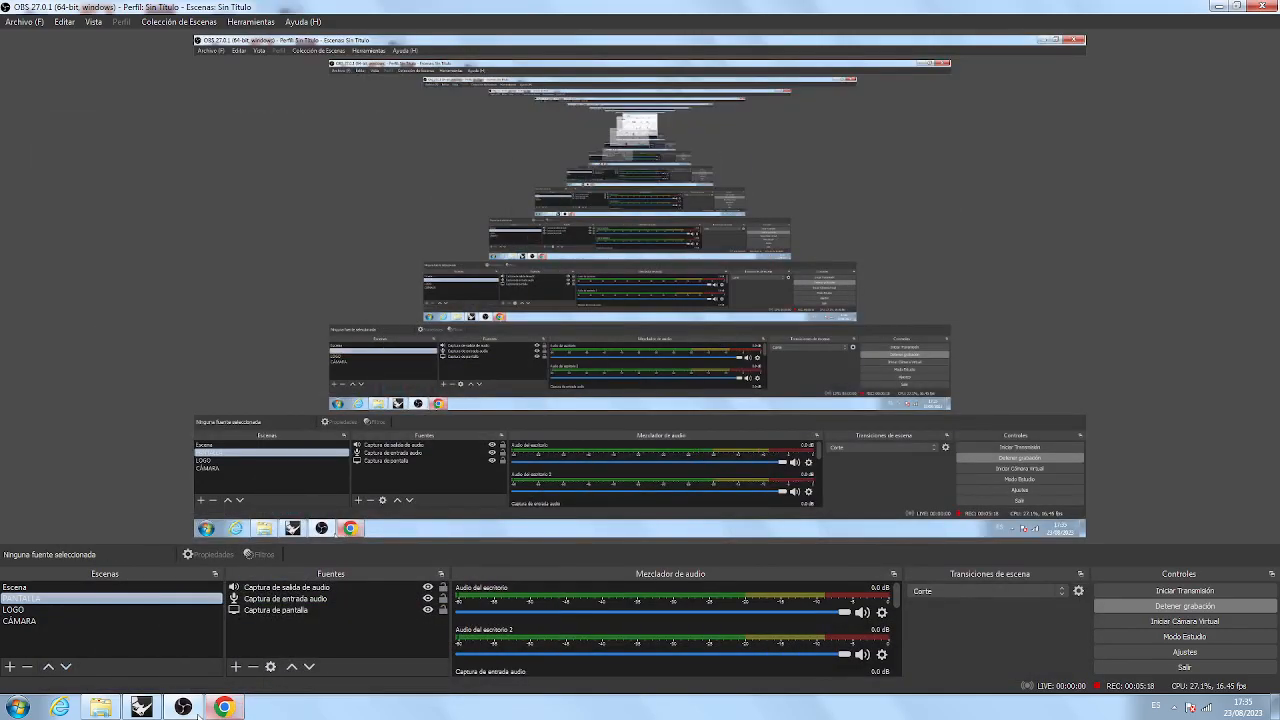
left_click(148, 611)
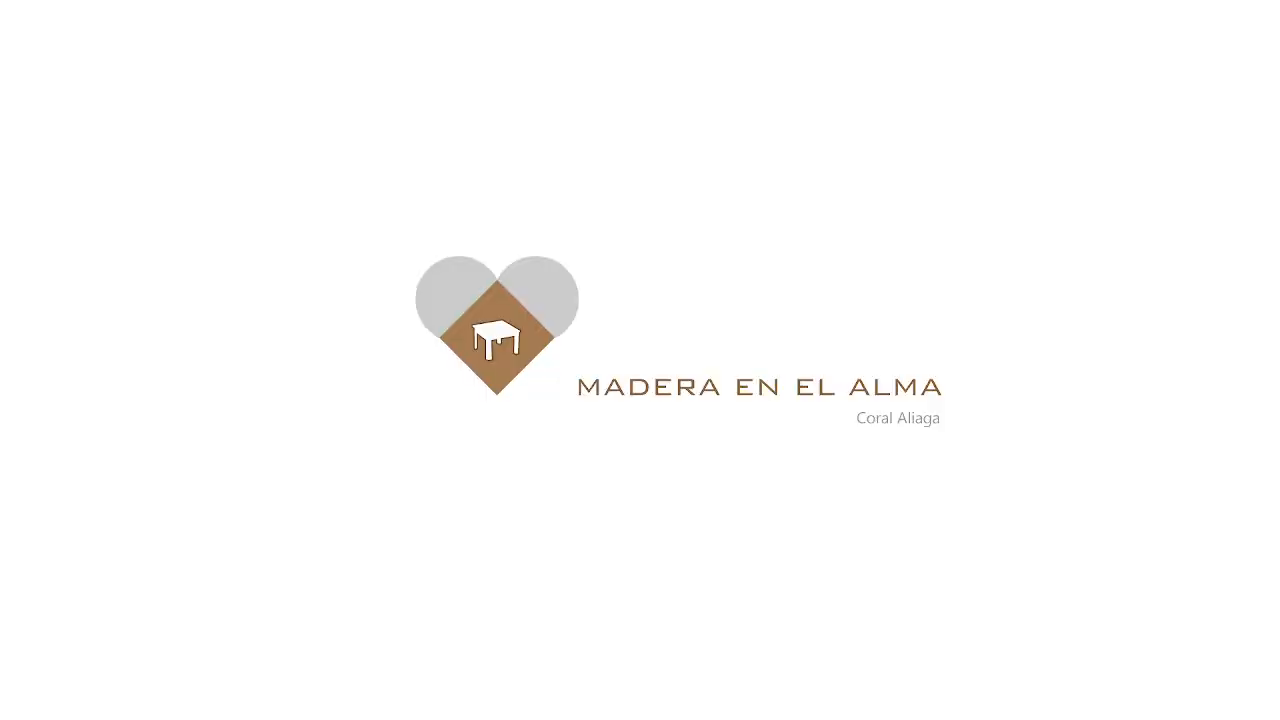